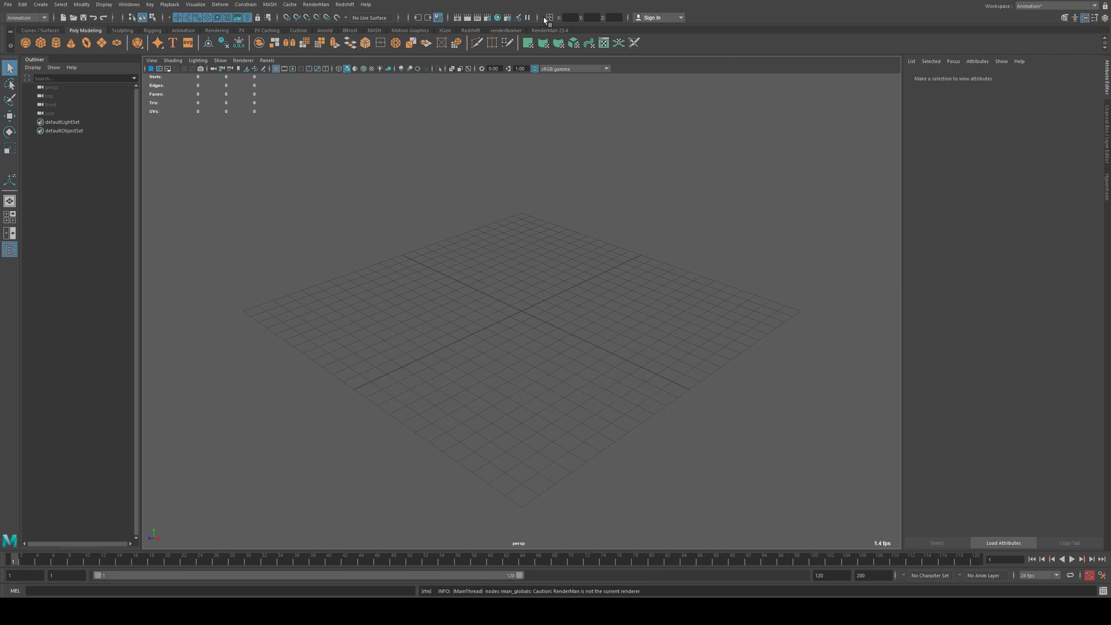
Create a polygon plane scaled up to cover the whole grid, and hide the viewport grid
click(550, 31)
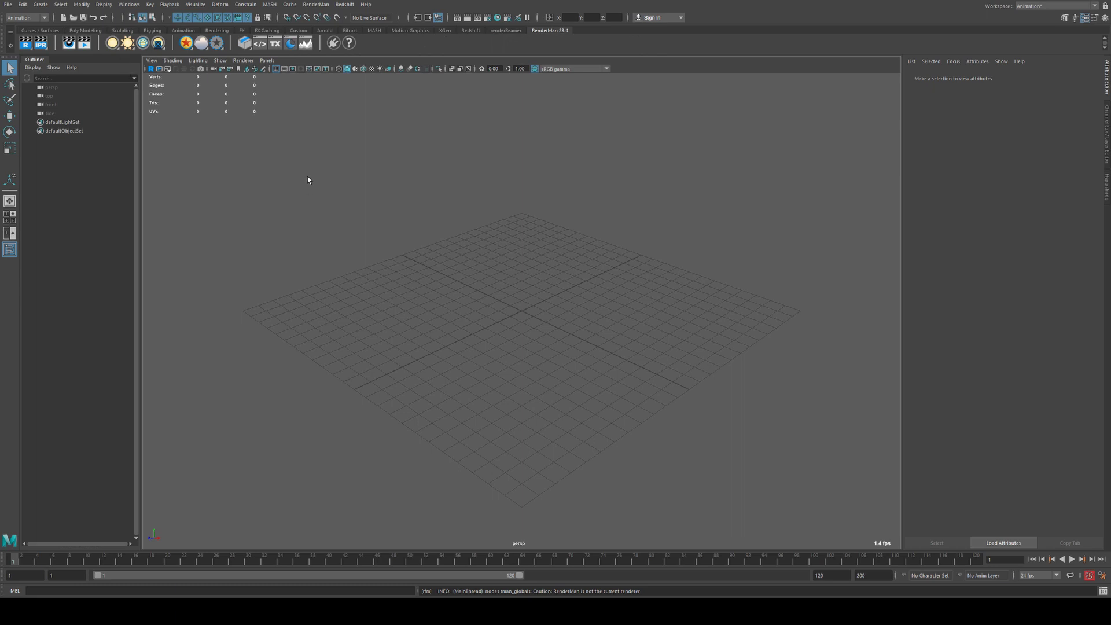
click(85, 31)
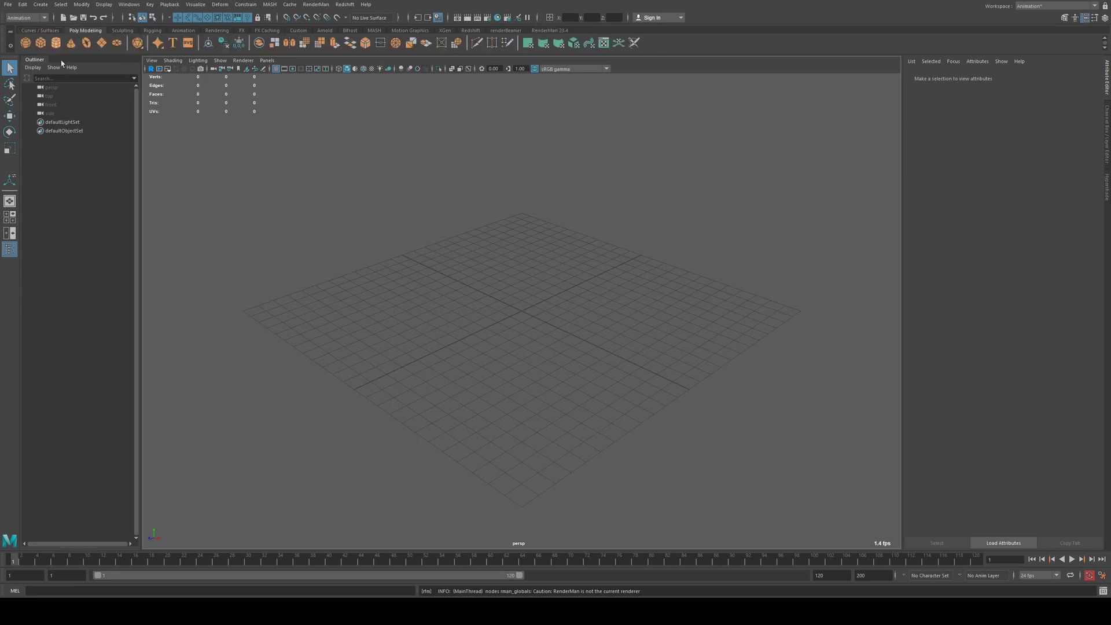
click(102, 43)
key(r)
drag(523, 313, 789, 507)
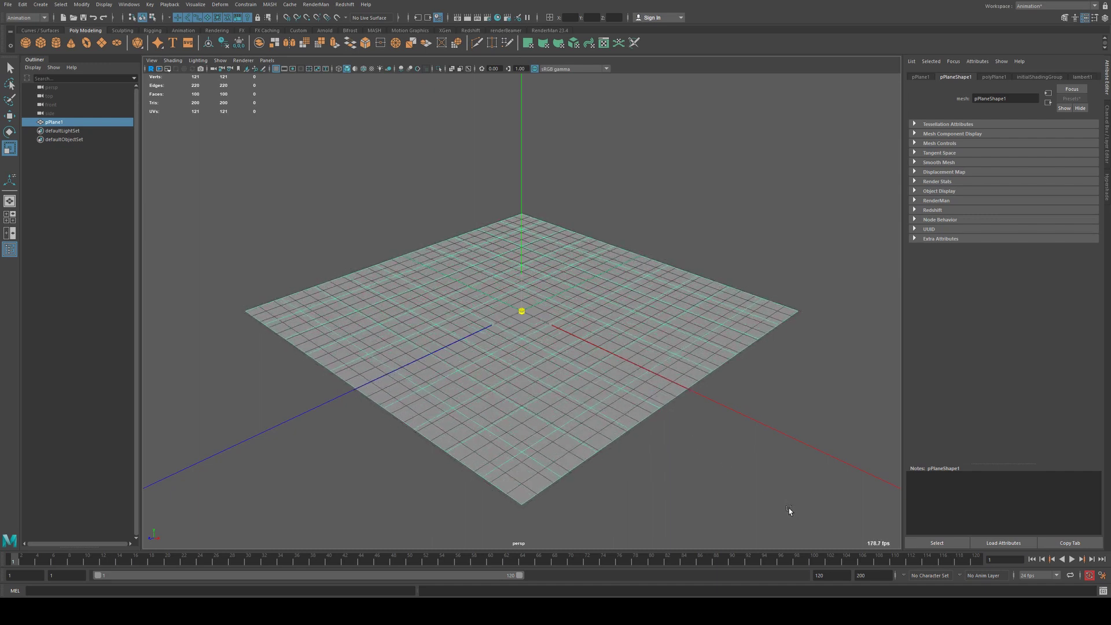
click(276, 69)
key(q)
click(340, 171)
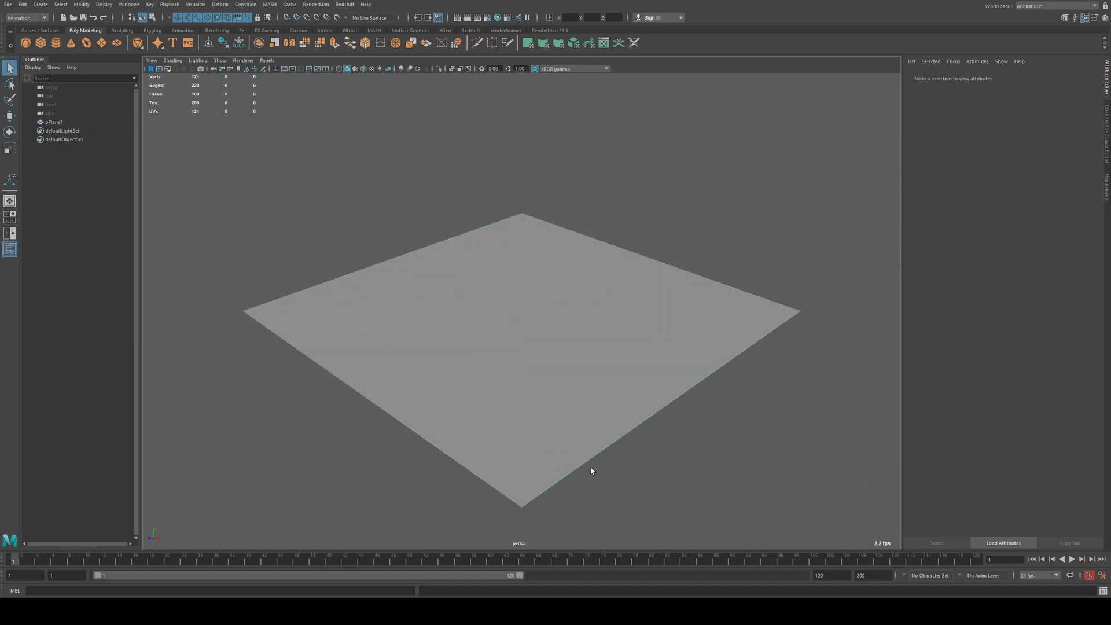
Create a polygon cube and raise it above the plane
click(41, 45)
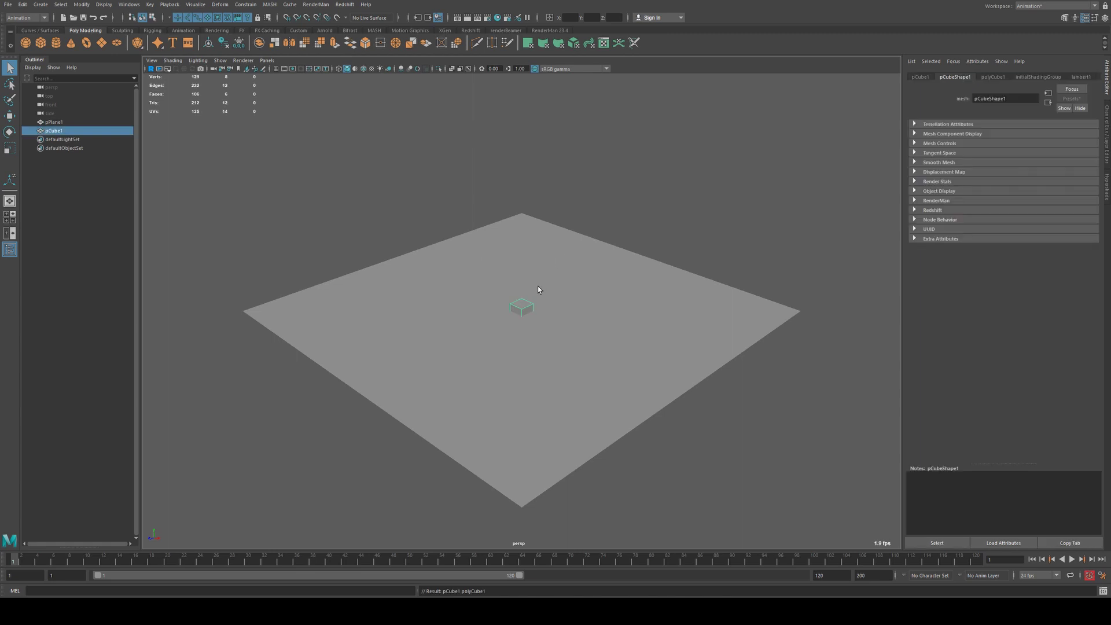
key(w)
drag(524, 289, 528, 259)
key(f)
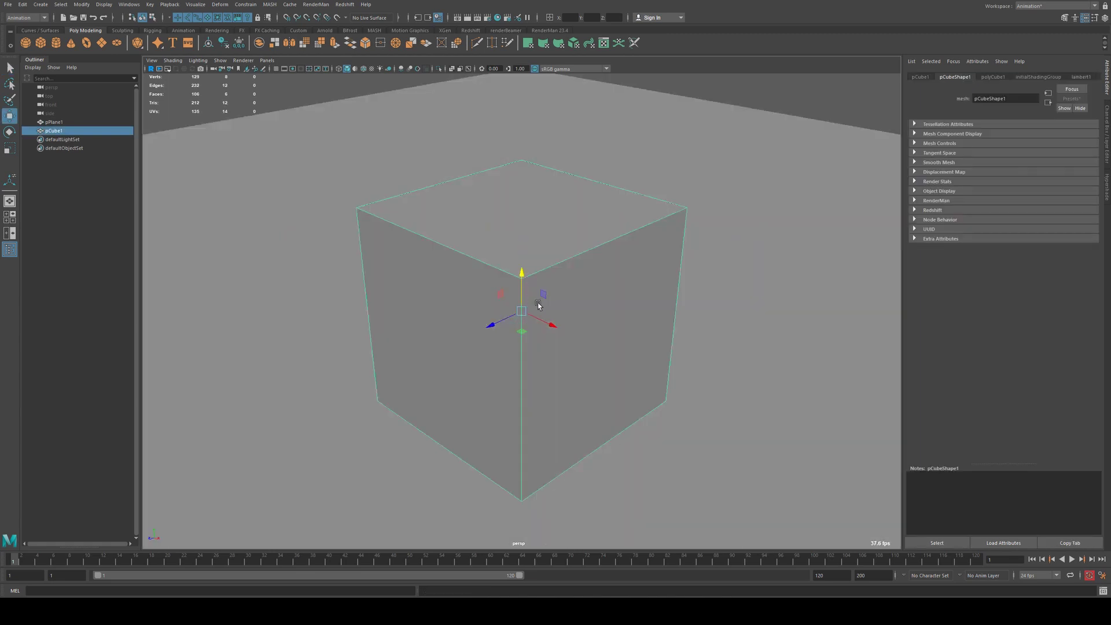
Inset one side face of the cube with an extrude, and extrude it again inward to form a deep square recess
right_click(595, 297)
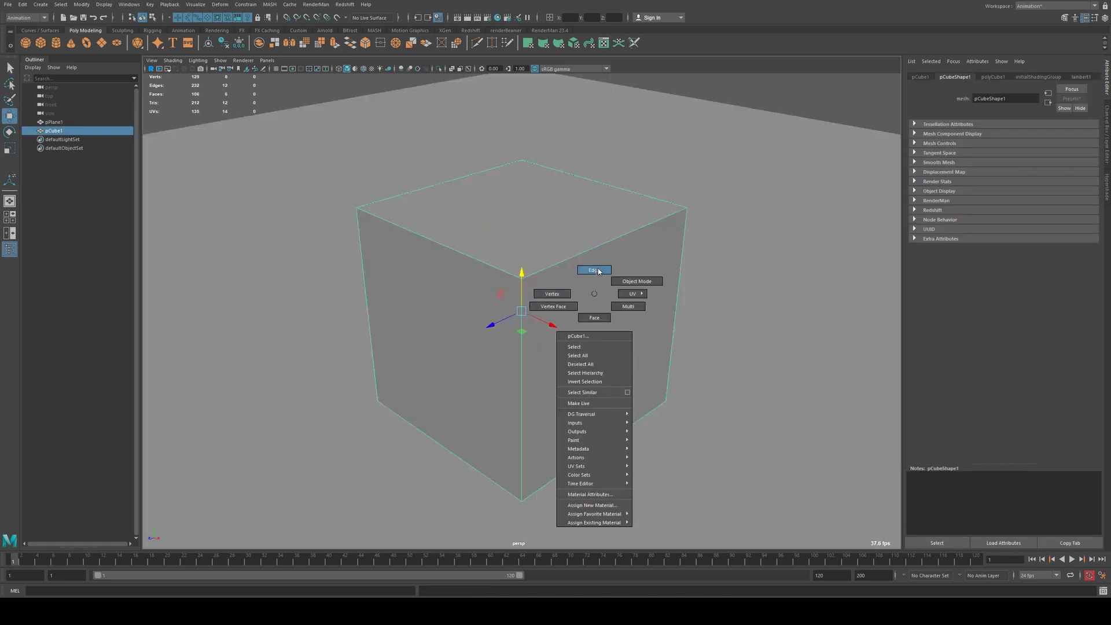
click(594, 317)
click(602, 307)
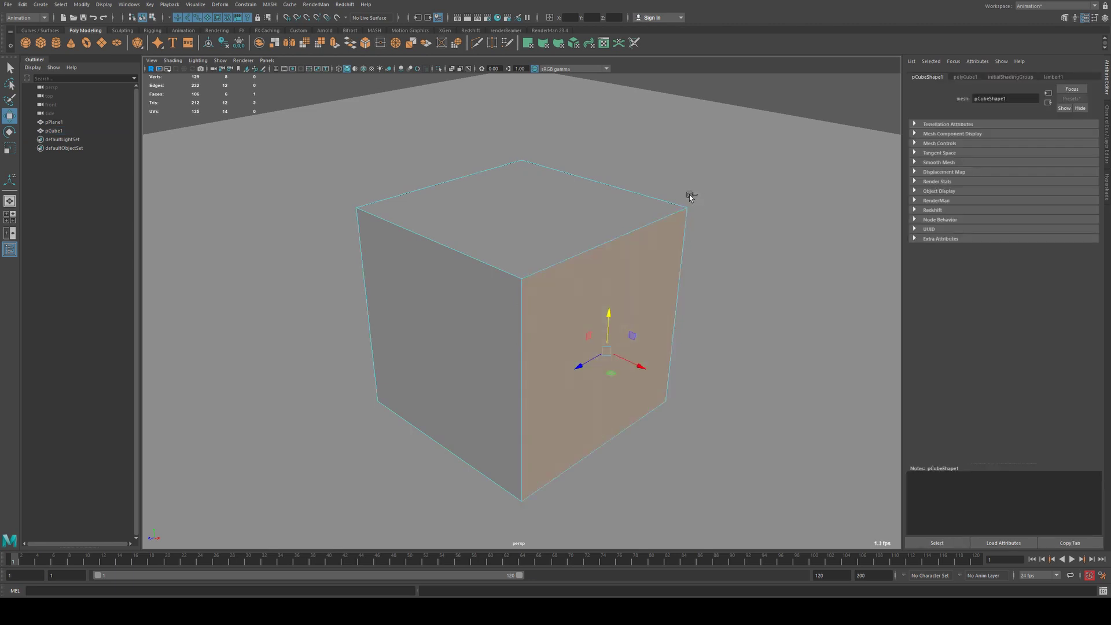
key(ctrl+e)
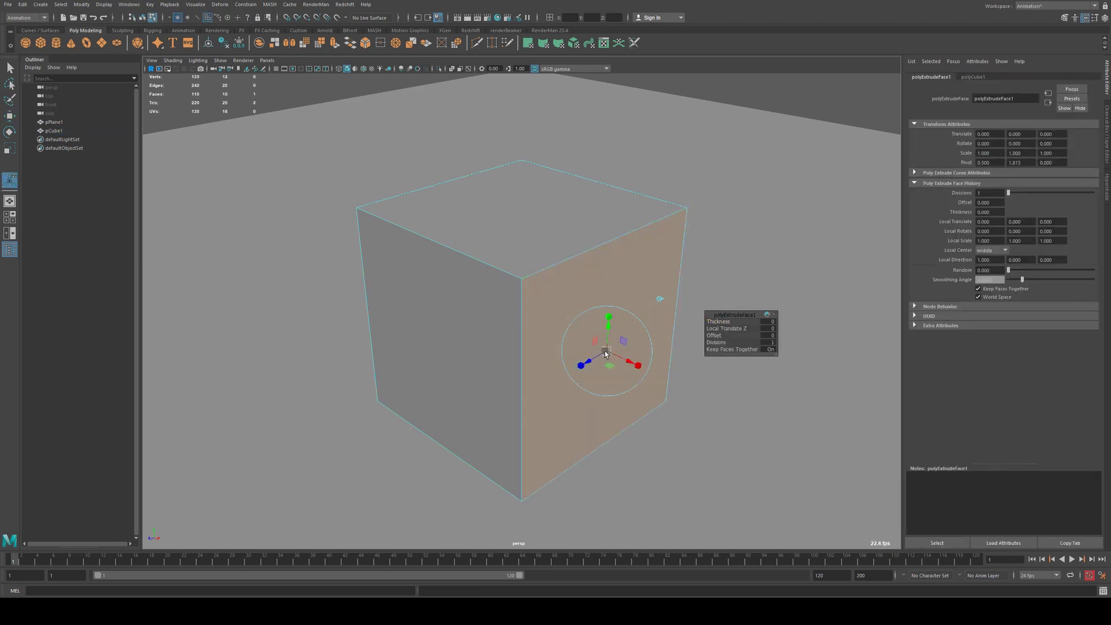
drag(605, 350, 562, 353)
key(ctrl+e)
key(w)
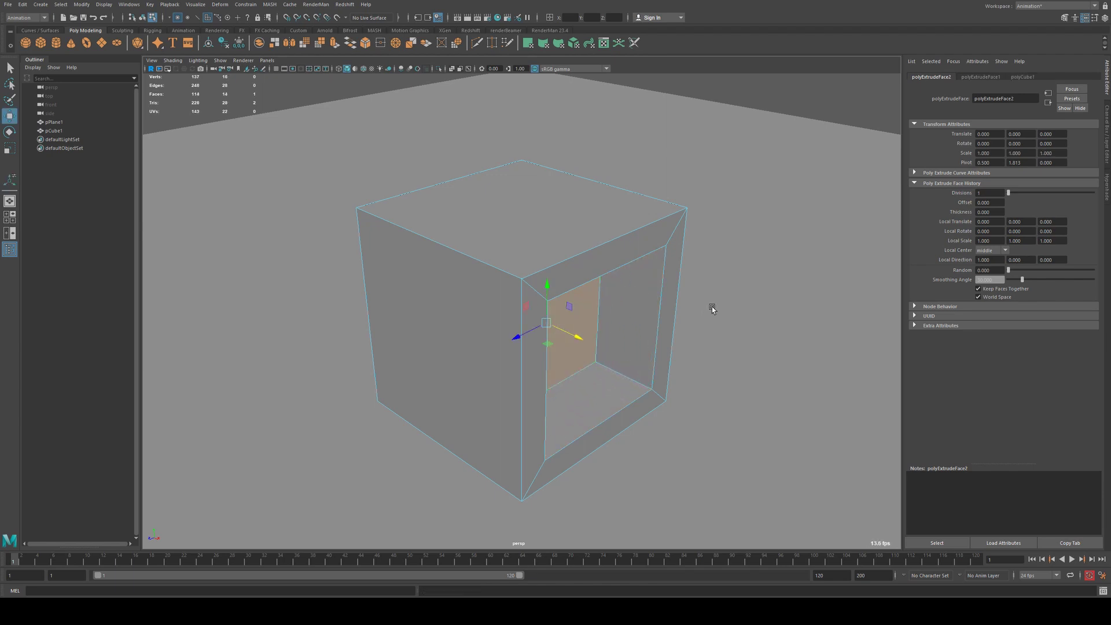
Add a RenderMan PxrDomeLight to the scene
scroll(712, 307, down, 5)
click(534, 32)
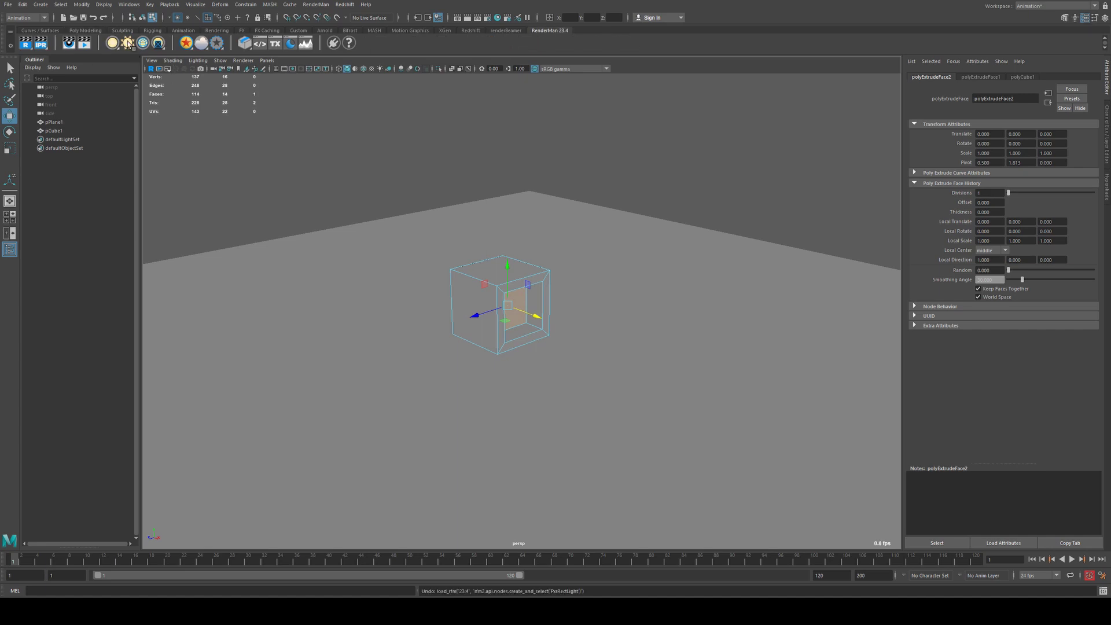
click(128, 44)
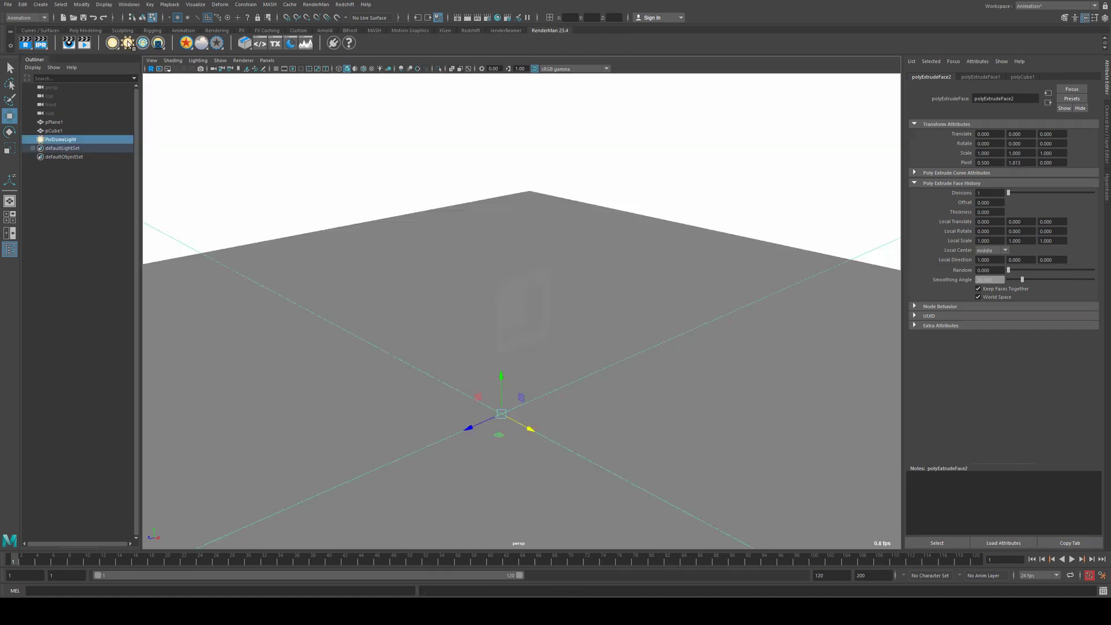
Return the cube to object mode and lower it closer to the ground plane
click(491, 296)
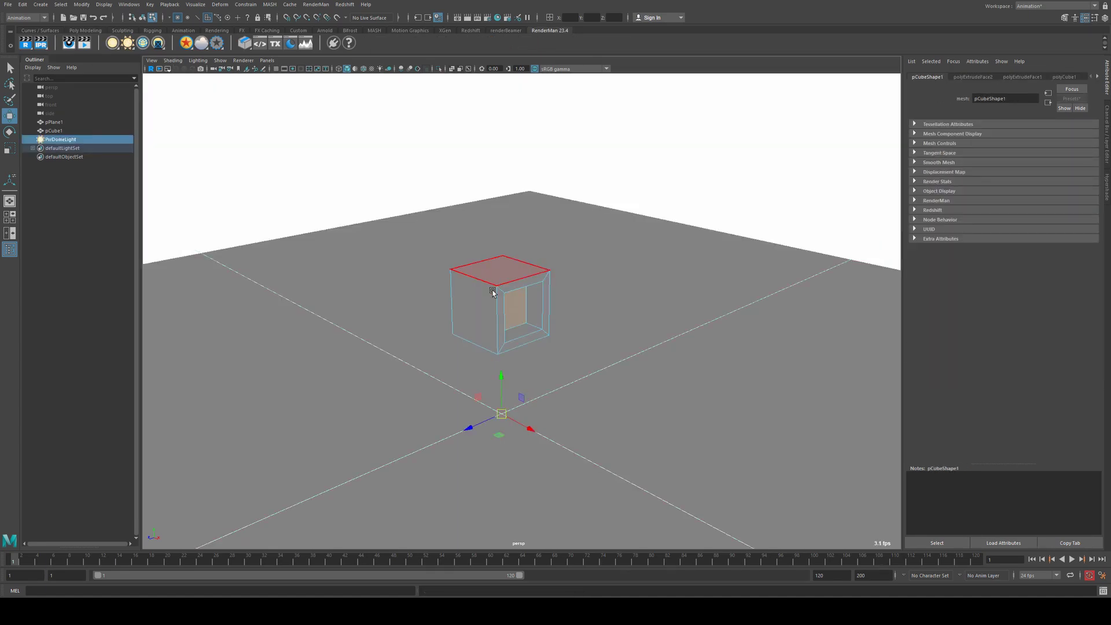
right_drag(497, 276, 519, 281)
right_click(476, 287)
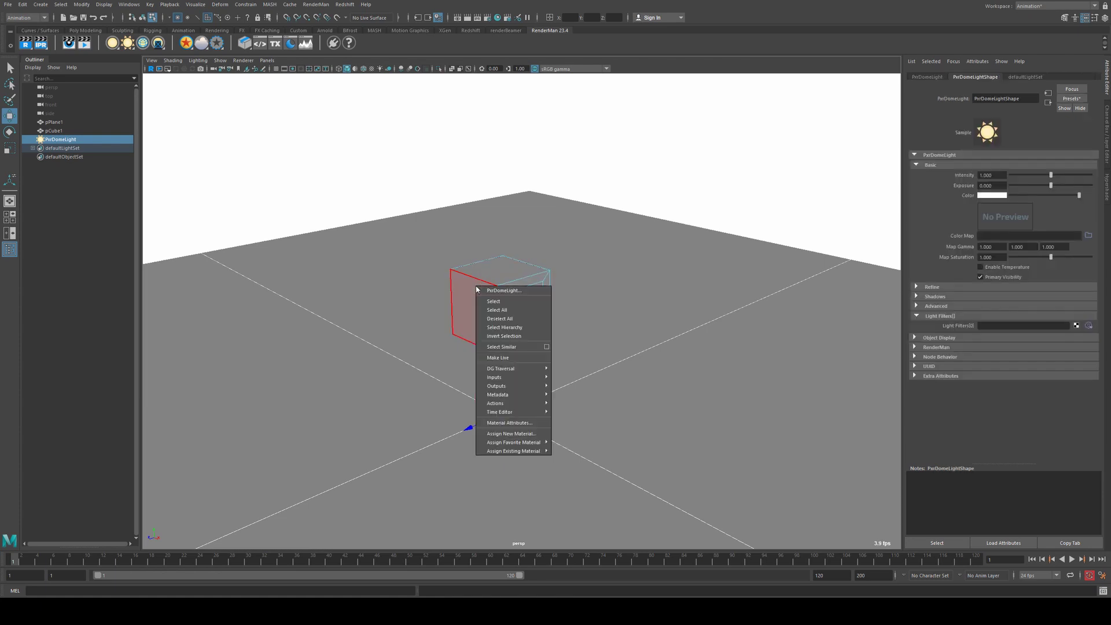
click(407, 107)
right_drag(404, 230, 447, 216)
drag(501, 272, 502, 335)
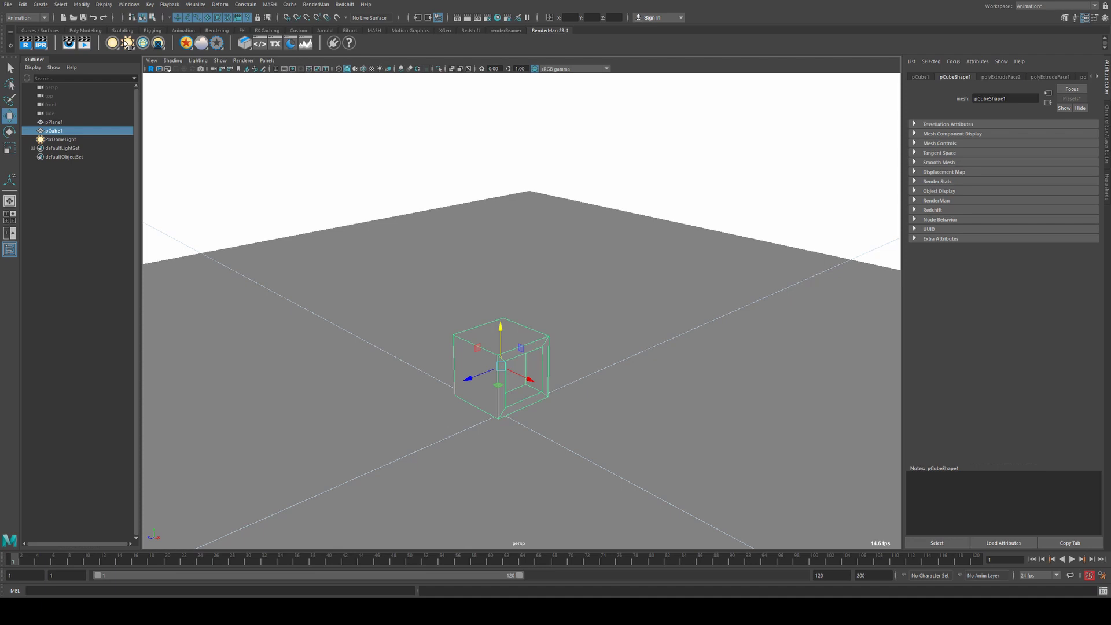
Add a PxrRectLight, position it tilted above and beside the cube, and preview the lighting with a RenderMan viewport render
right_click(126, 44)
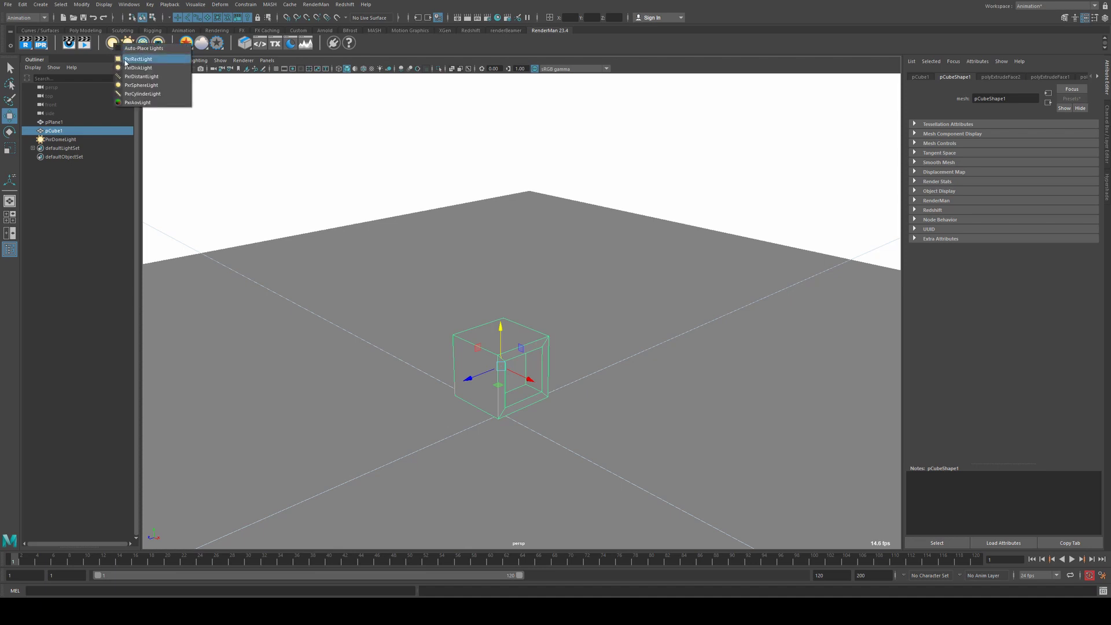
click(138, 59)
drag(498, 434, 606, 421)
key(e)
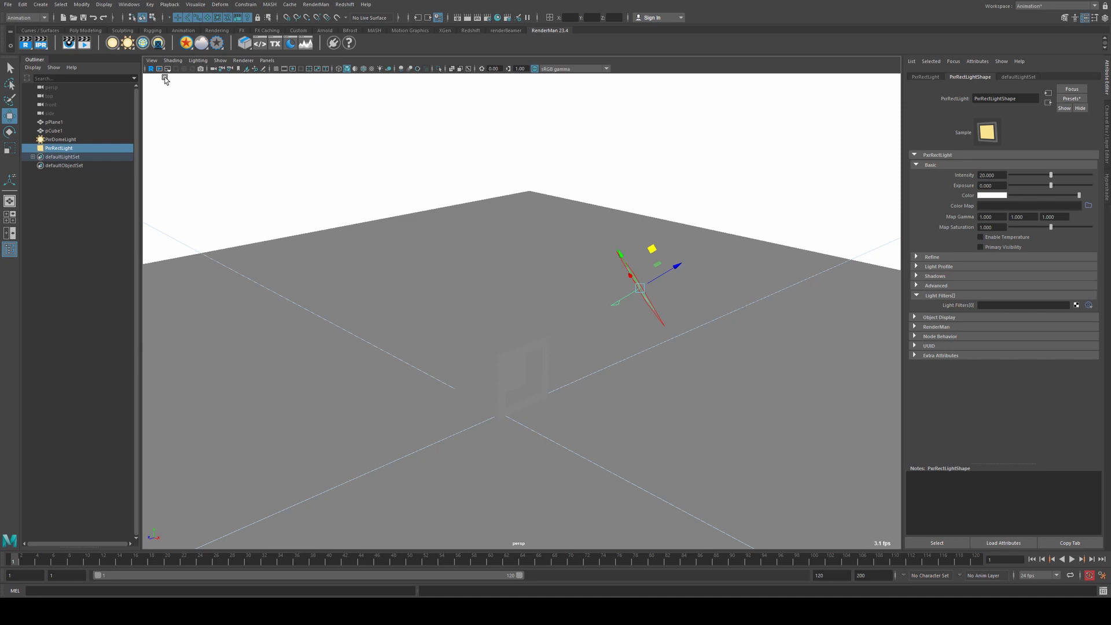
click(151, 69)
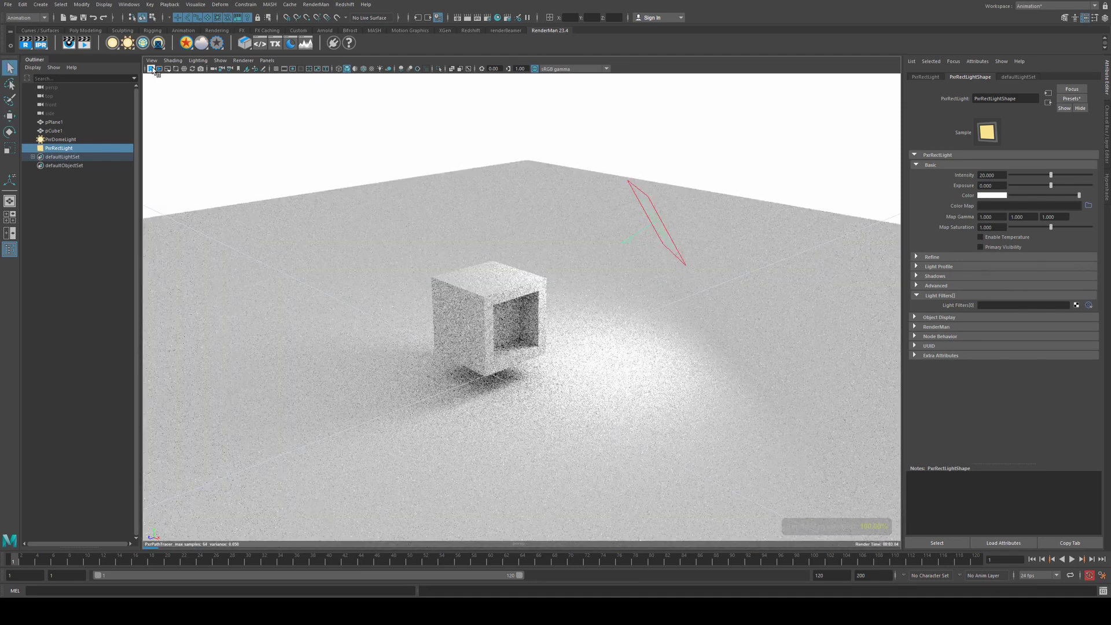
click(151, 68)
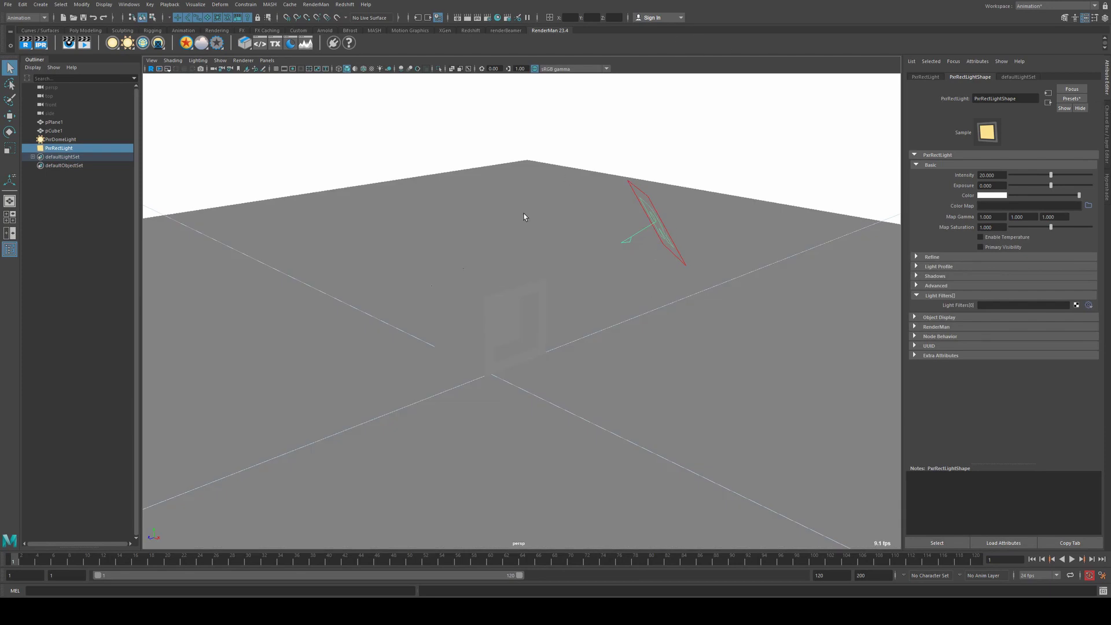
Assign a new PxrSurface material to the ground plane and graph only its network in the Hypershade
click(525, 216)
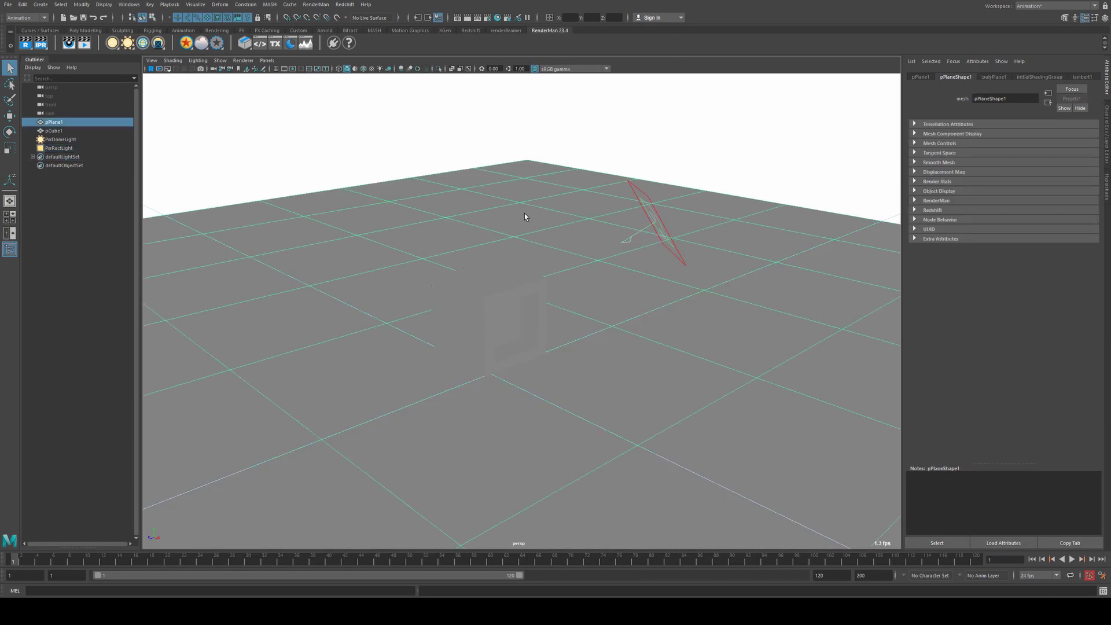
click(186, 43)
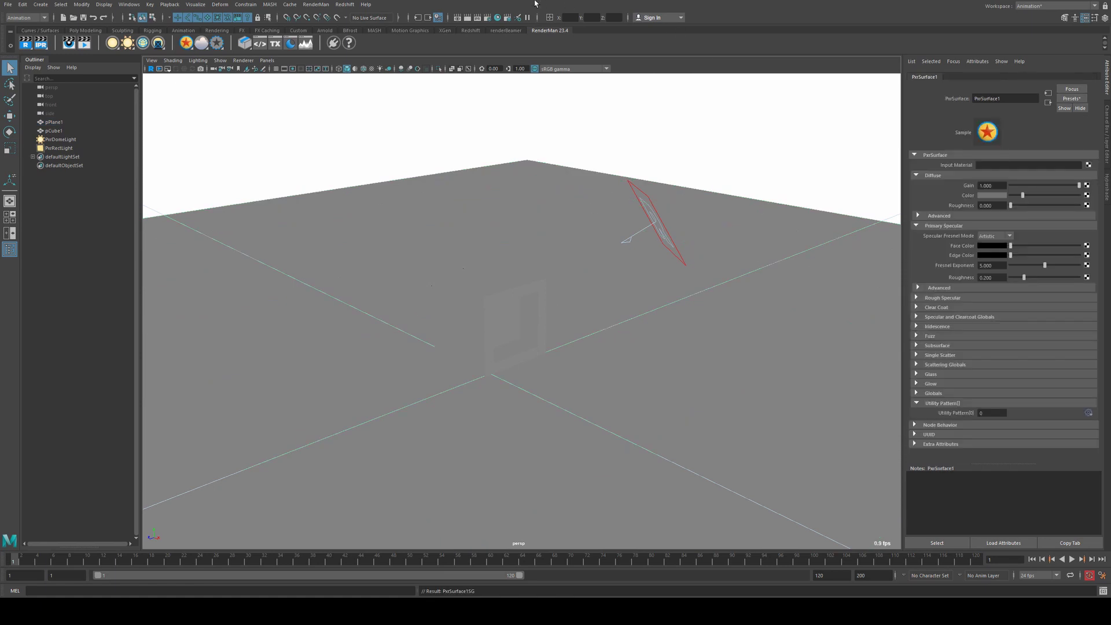
click(497, 19)
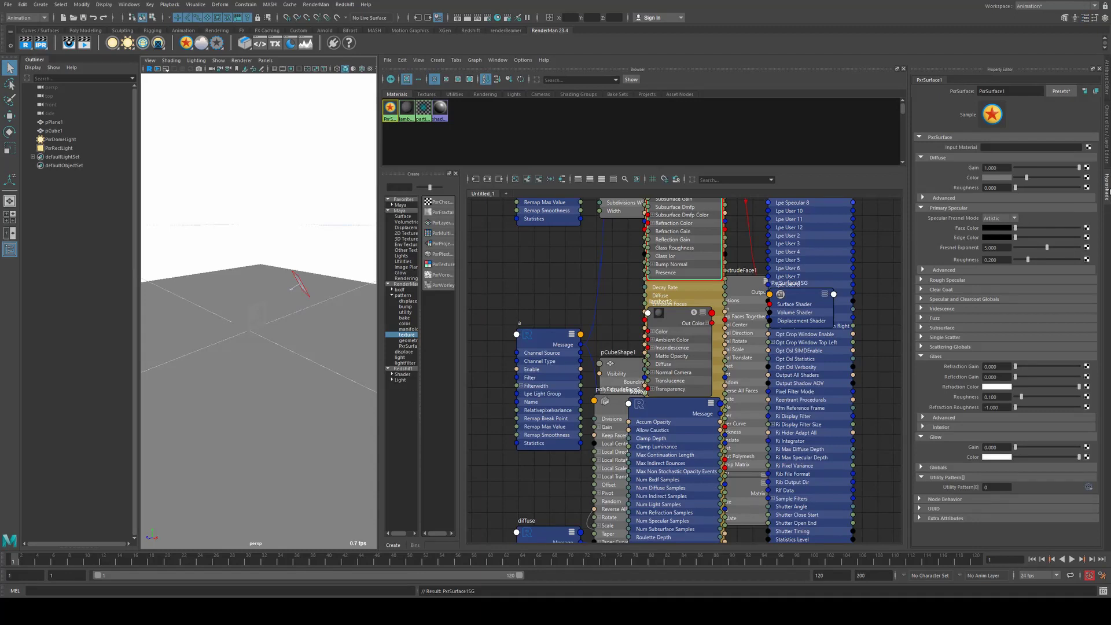
click(515, 179)
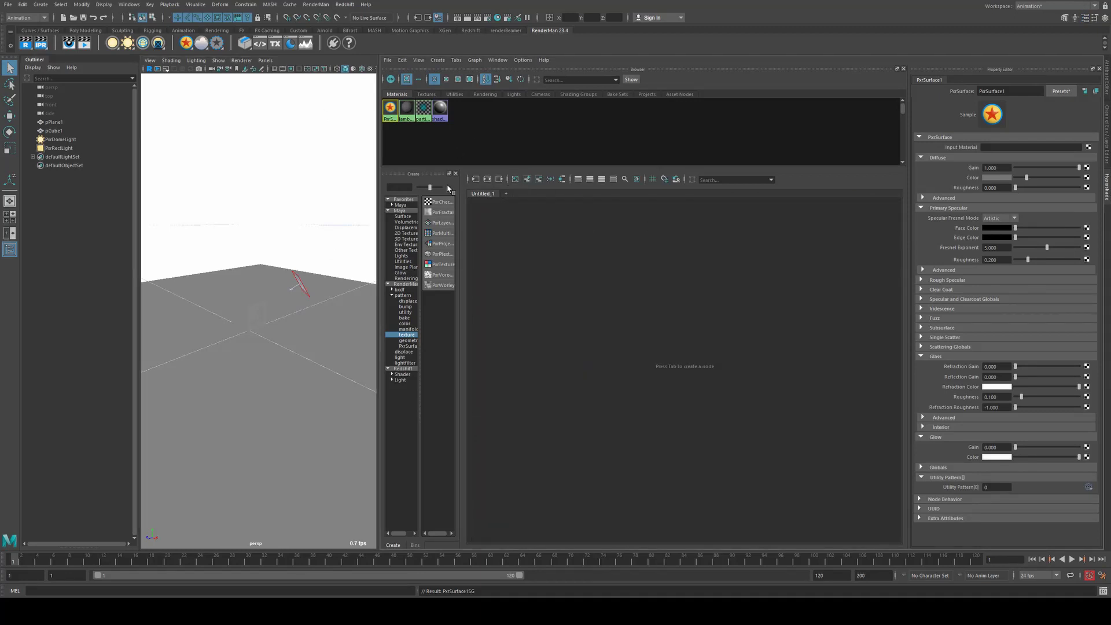
click(487, 179)
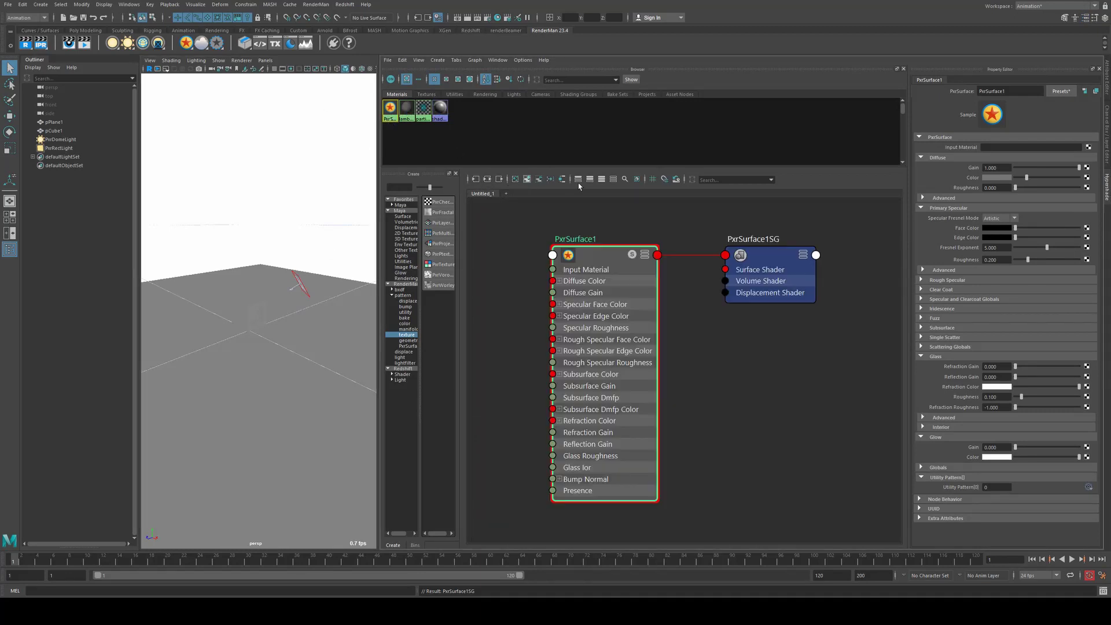
Rename the plane's PxrSurface material as ground
double_click(1001, 91)
text(gl)
text(ound)
key(Return)
Clear the node graph and assign a new PxrSurface material to the cube
click(254, 307)
key(f)
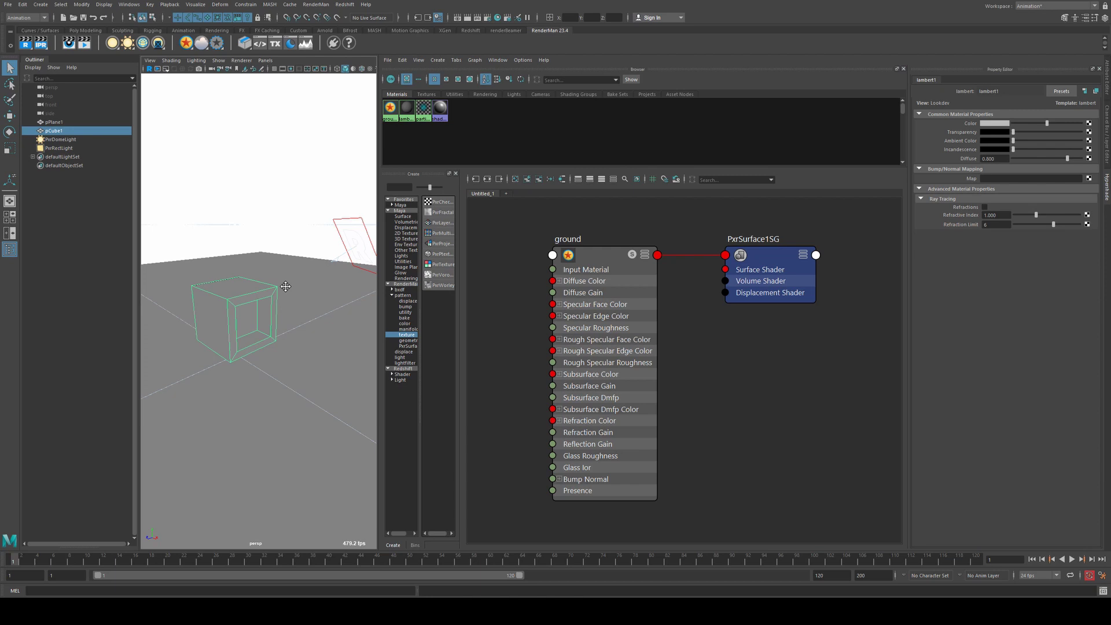
alt+middle_drag(285, 287, 302, 301)
alt+right_drag(235, 295, 257, 285)
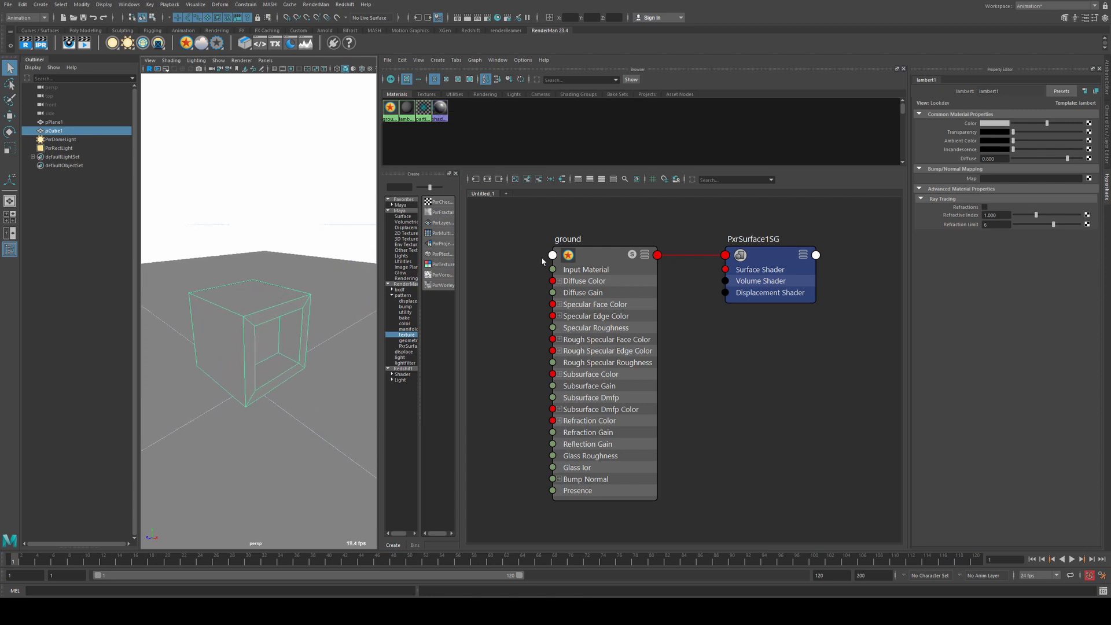
click(514, 179)
click(184, 42)
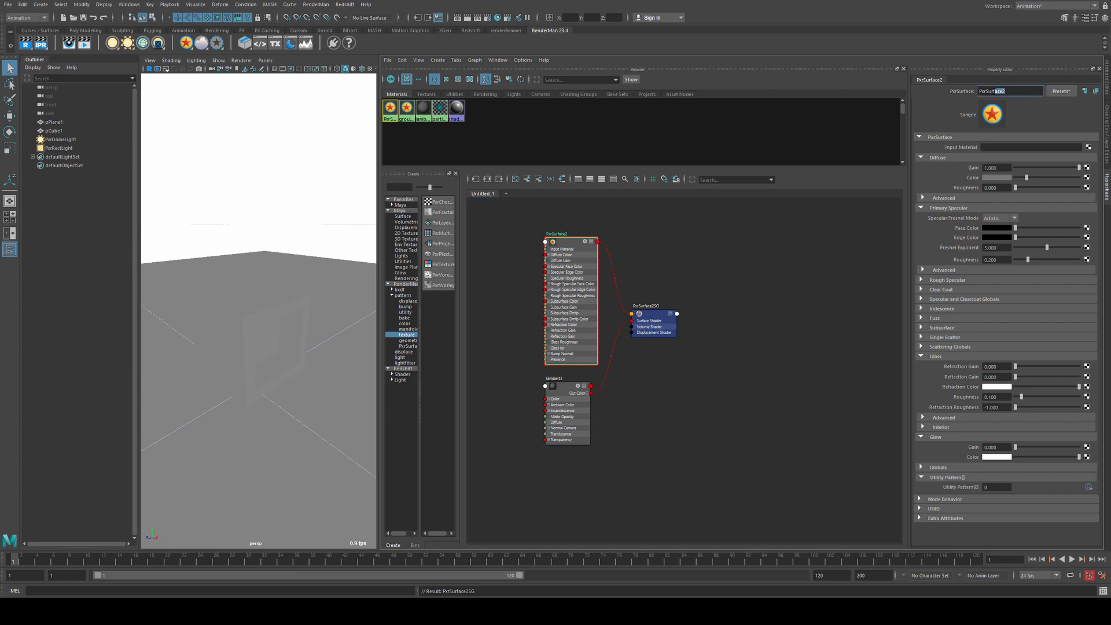
Rename the cube's PxrSurface material as cube
drag(995, 91, 845, 88)
text(cube)
key(Return)
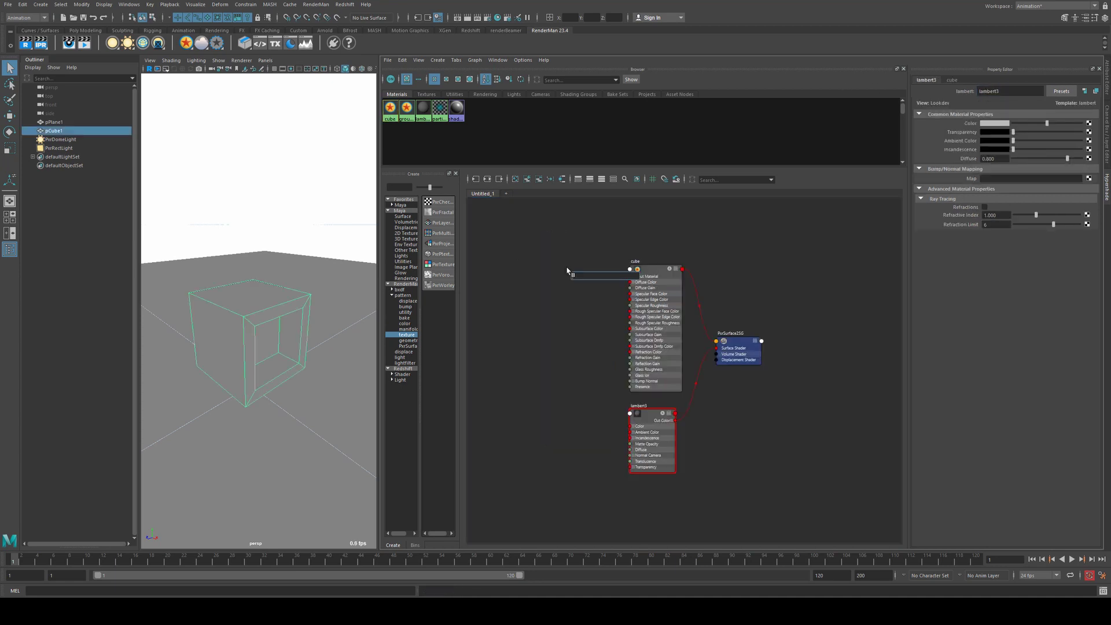
Create a PxrCurvature node and connect its Result RGB output to the cube material's Diffuse Color
text(px)
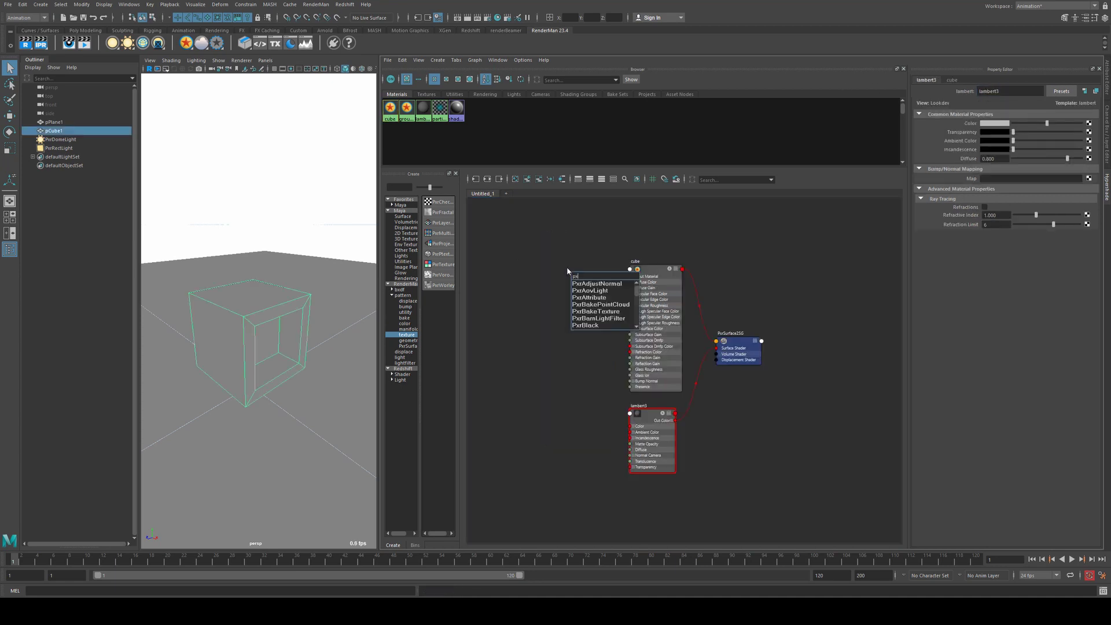
text(rcurva)
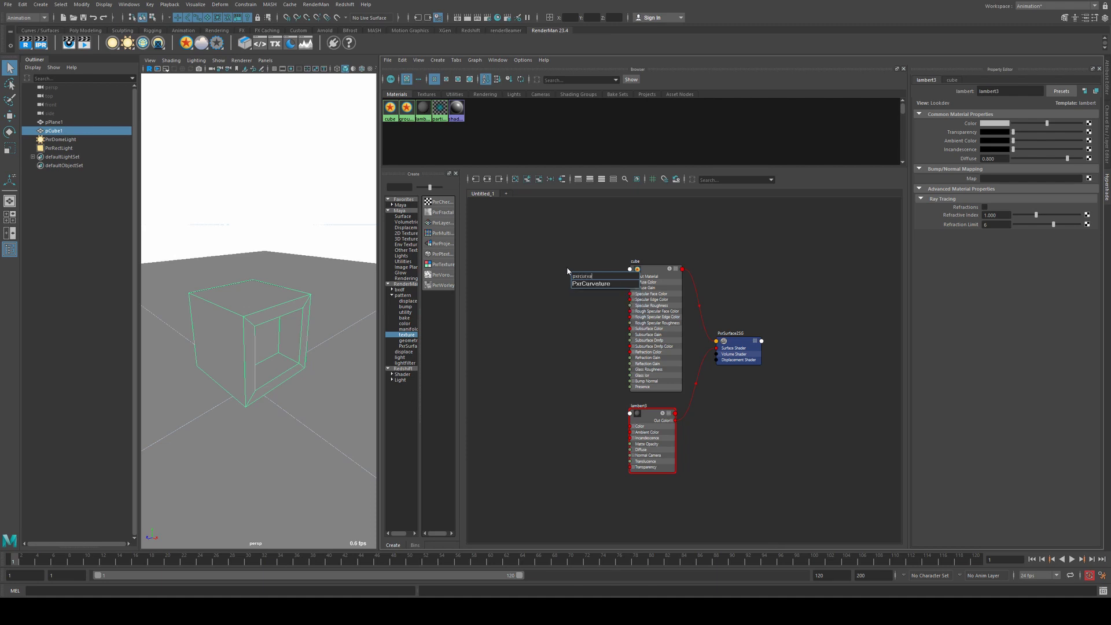
key(Return)
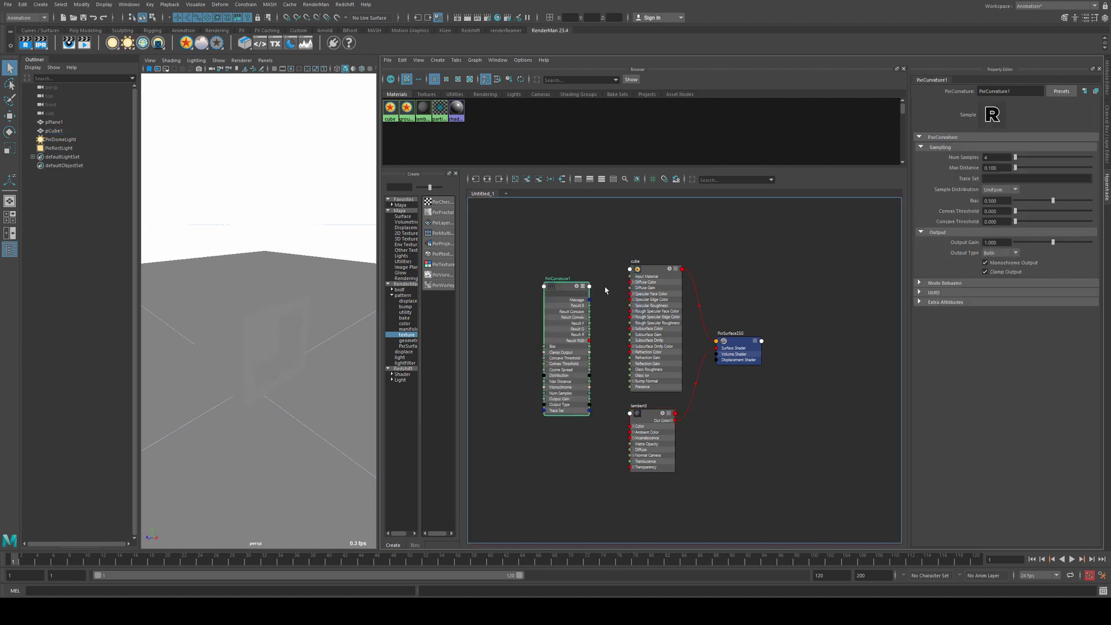
scroll(605, 290, up, 4)
alt+middle_drag(583, 385, 605, 365)
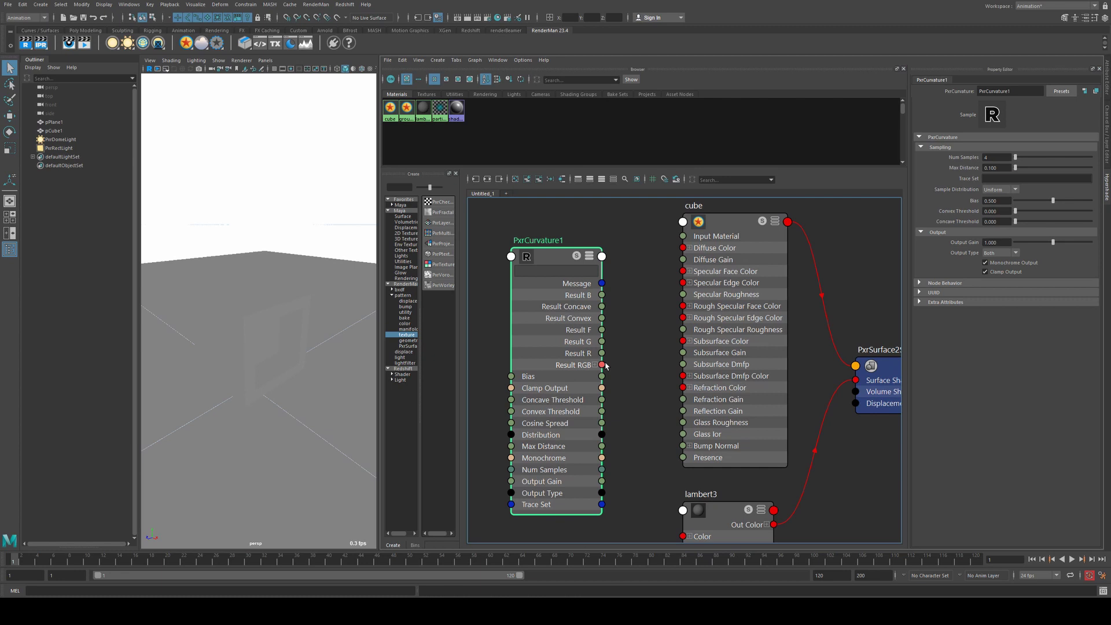
drag(601, 365, 686, 249)
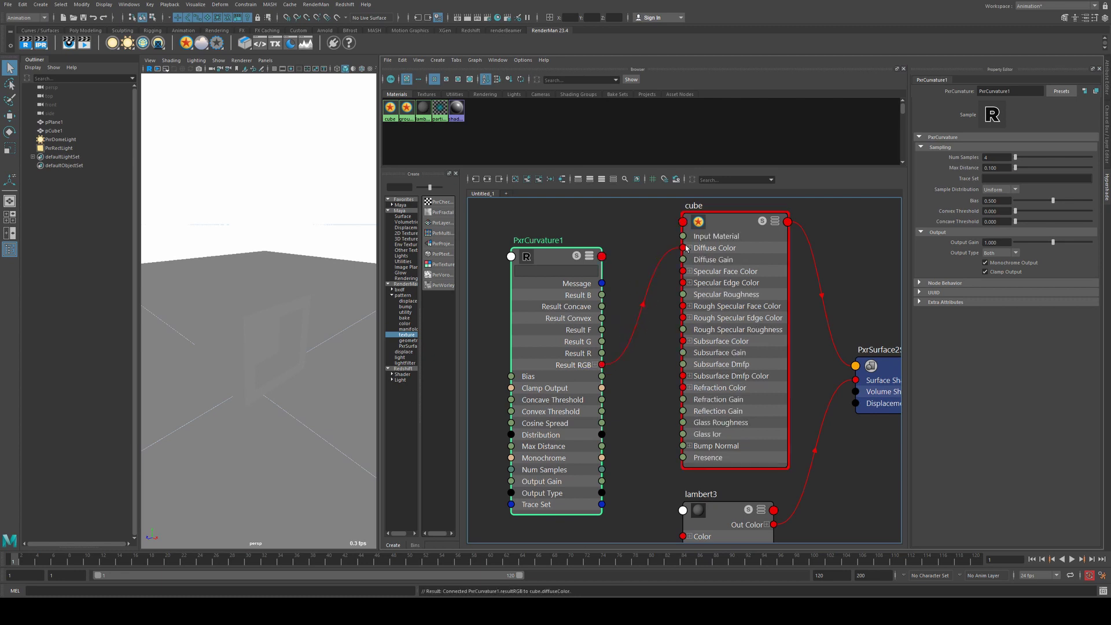
Start the RenderMan viewport render and view the curvature shading on the cube up close
click(149, 69)
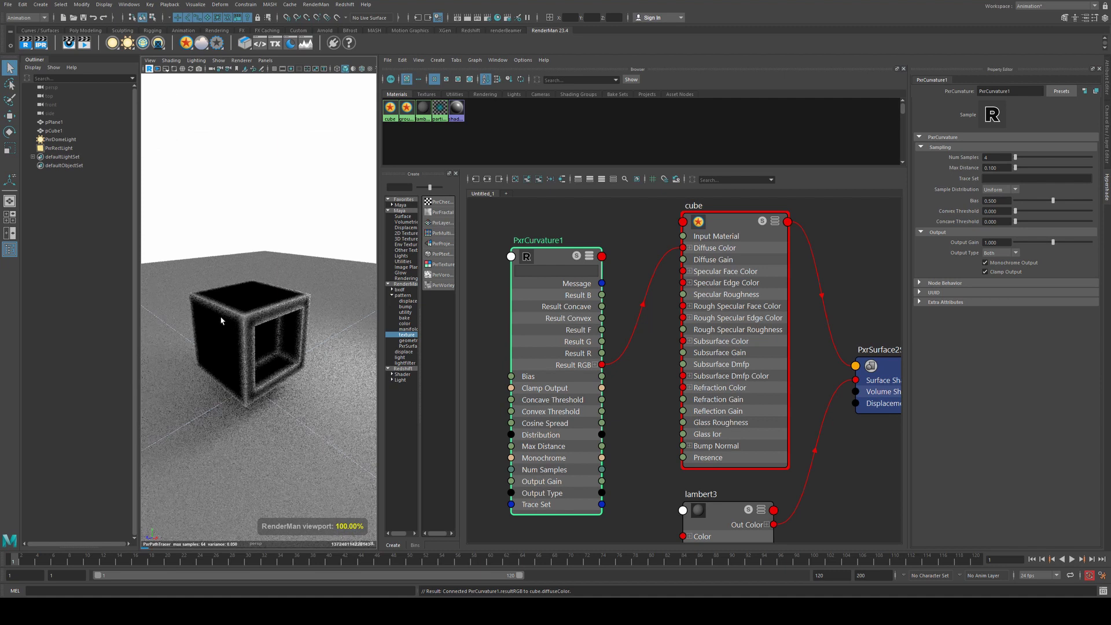
alt+drag(211, 285, 247, 315)
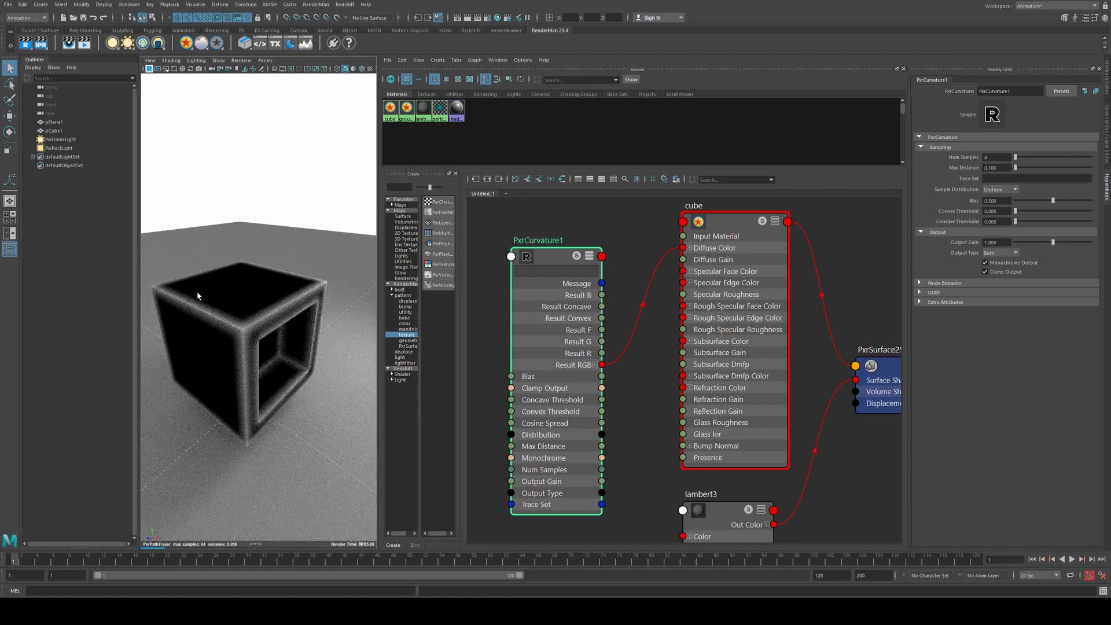
Try a Max Distance of 0.5 on the PxrCurvature node and restore it to 0.1
click(236, 320)
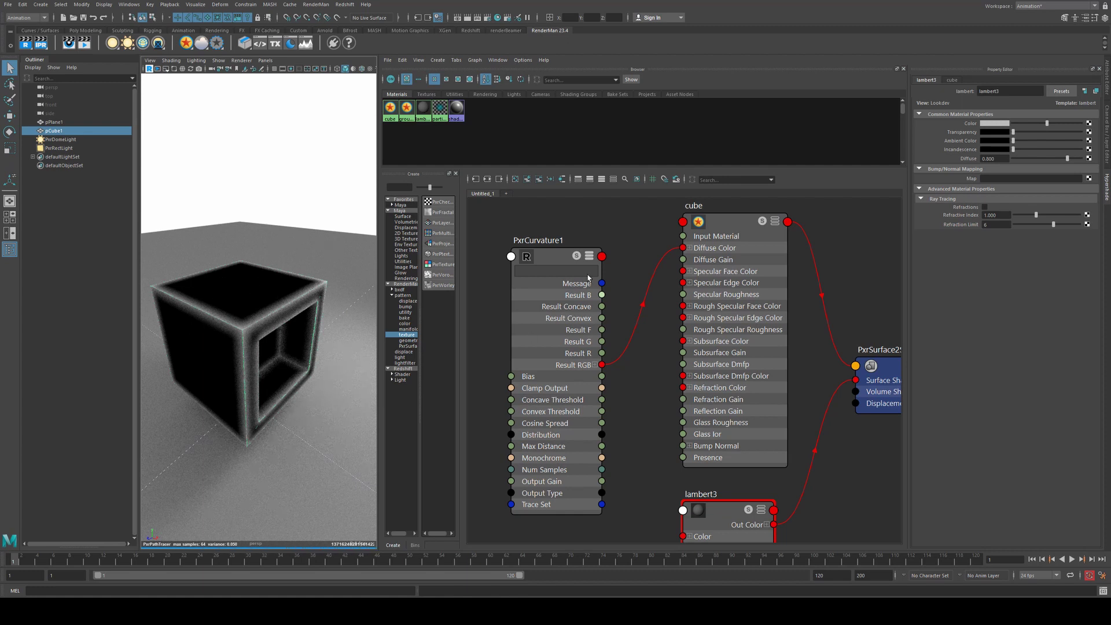
click(547, 252)
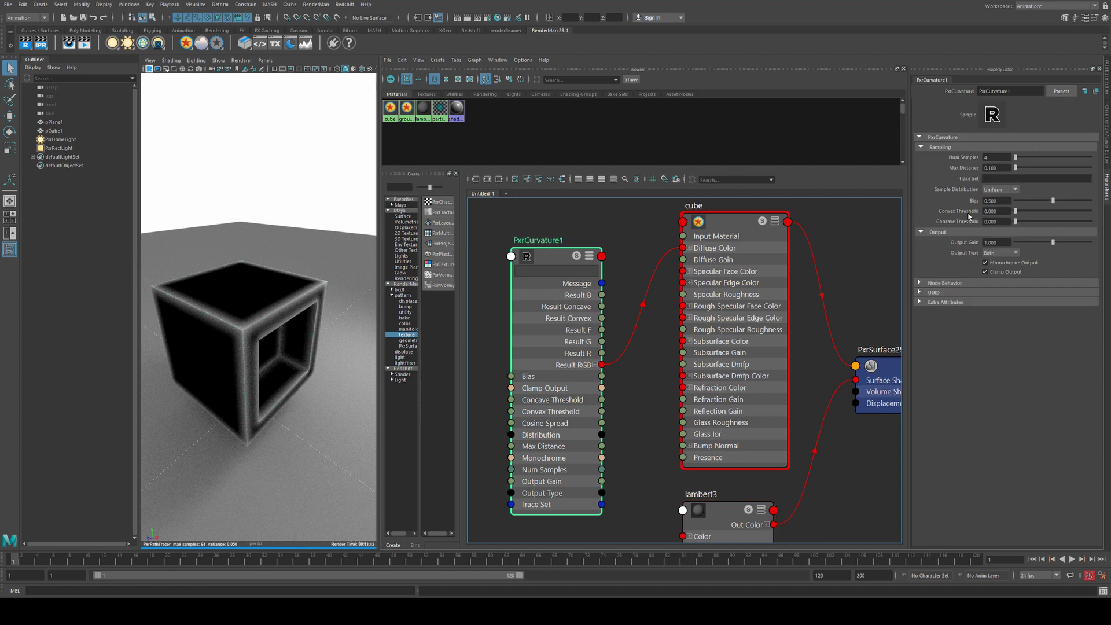
click(994, 168)
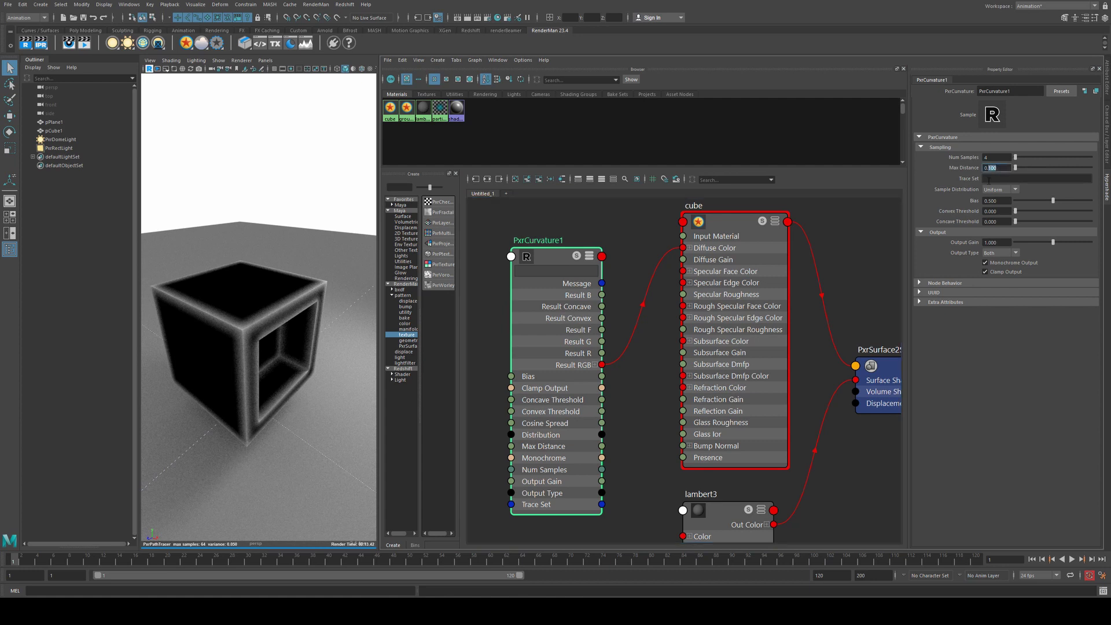
text(0.5)
key(Return)
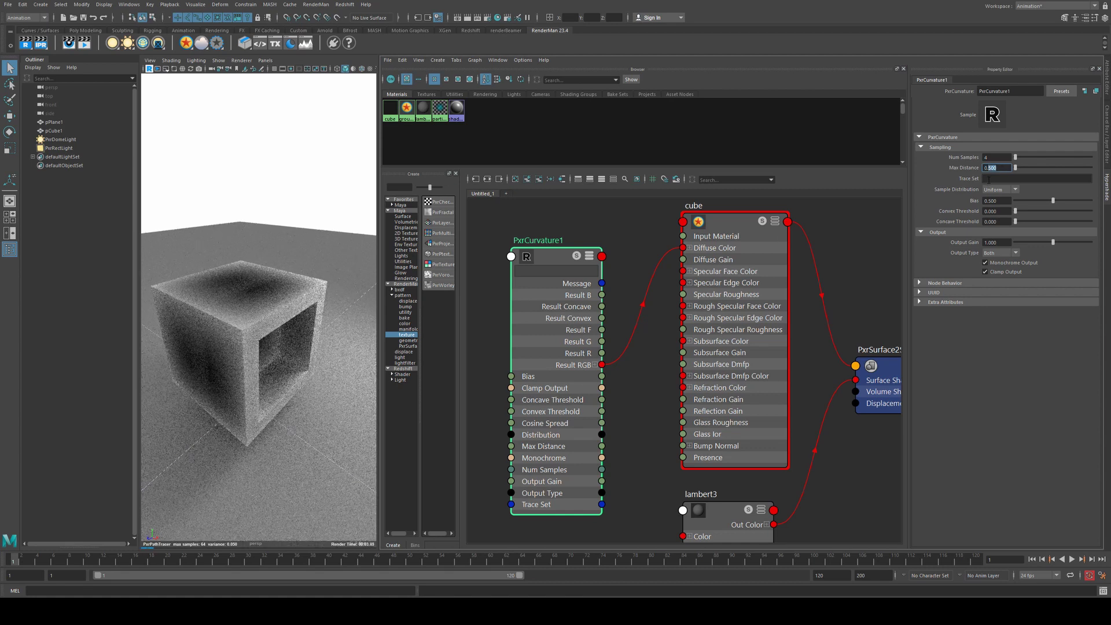
text(0.1)
key(Return)
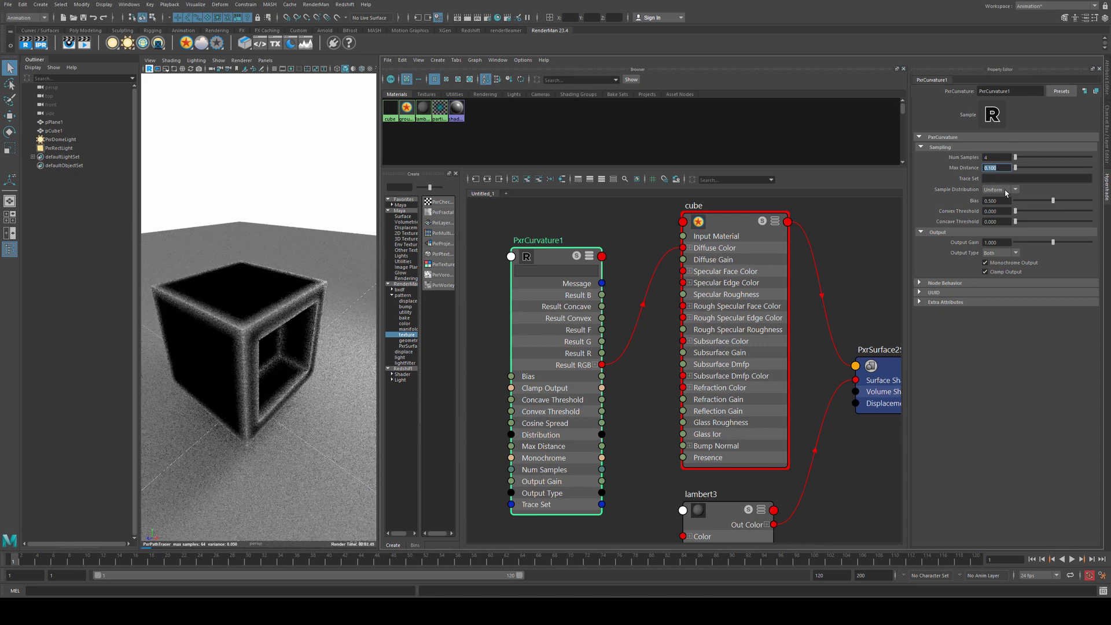
Set the curvature node's Max Distance to 0.5 again and view the cube's shading up close
click(1006, 169)
text(5)
key(Return)
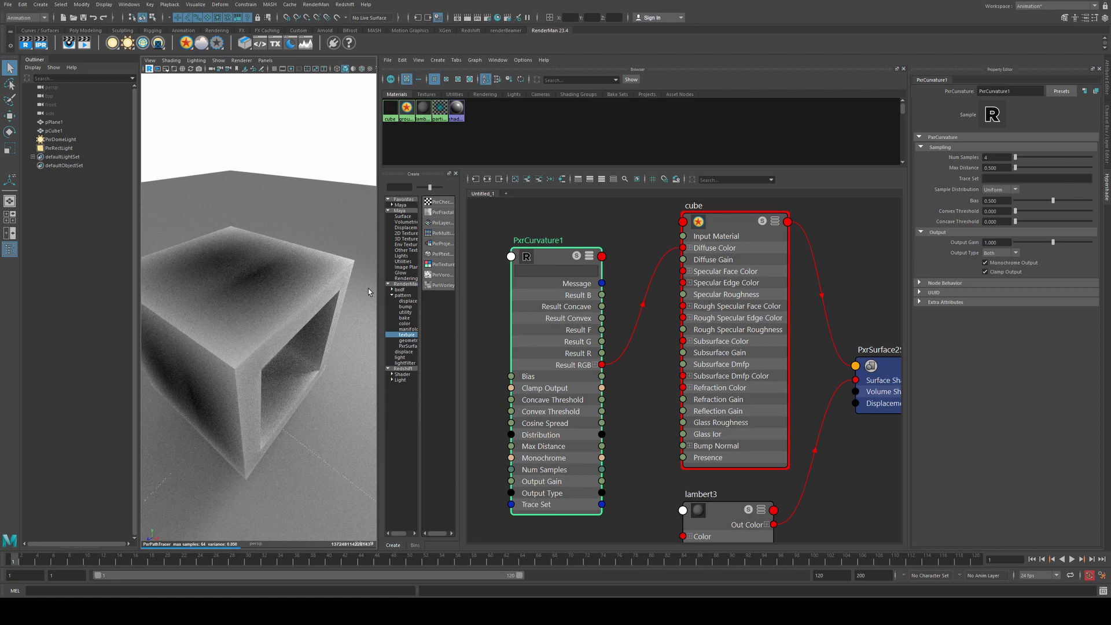
Compare the Cosine and Uniform sample distributions on the curvature node, keep Uniform, and reset Max Distance to 0.1
click(996, 189)
click(997, 199)
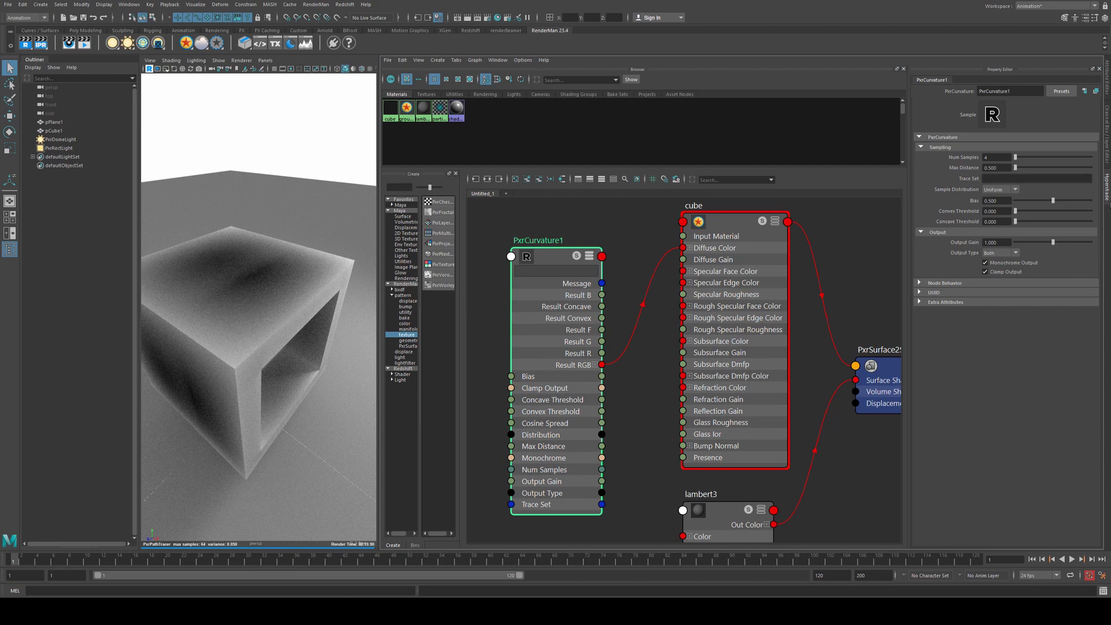
click(995, 189)
click(995, 209)
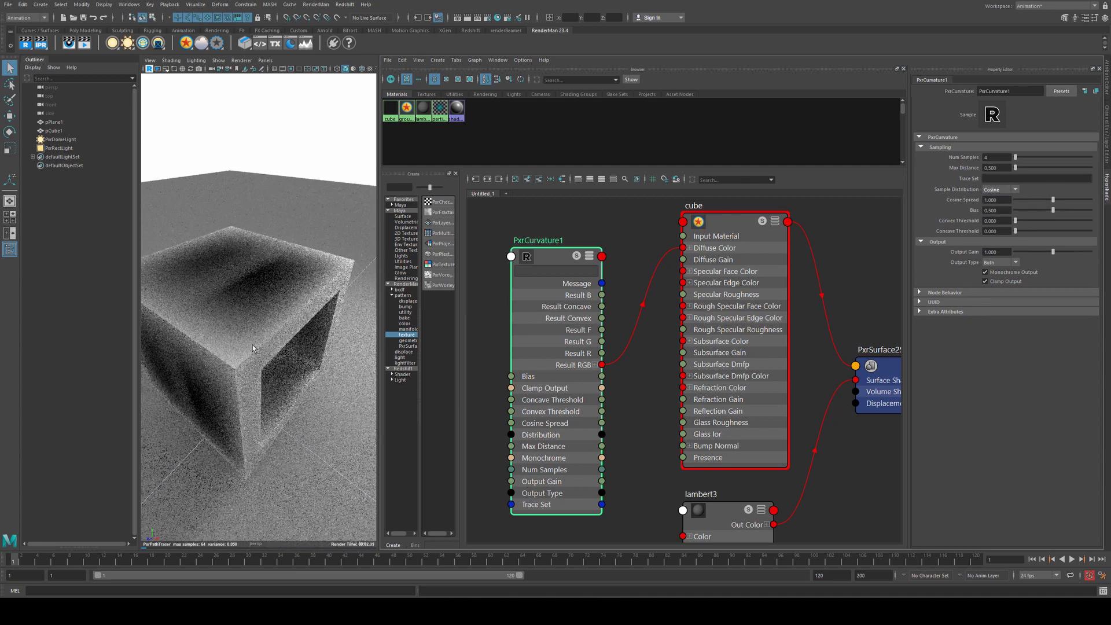
click(1010, 191)
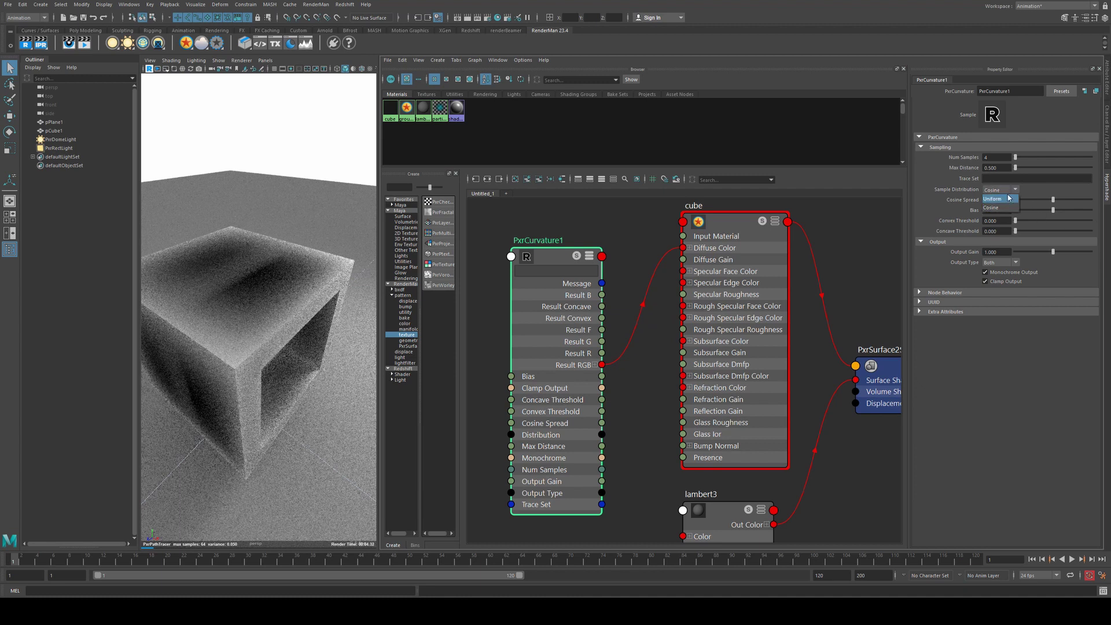
click(992, 200)
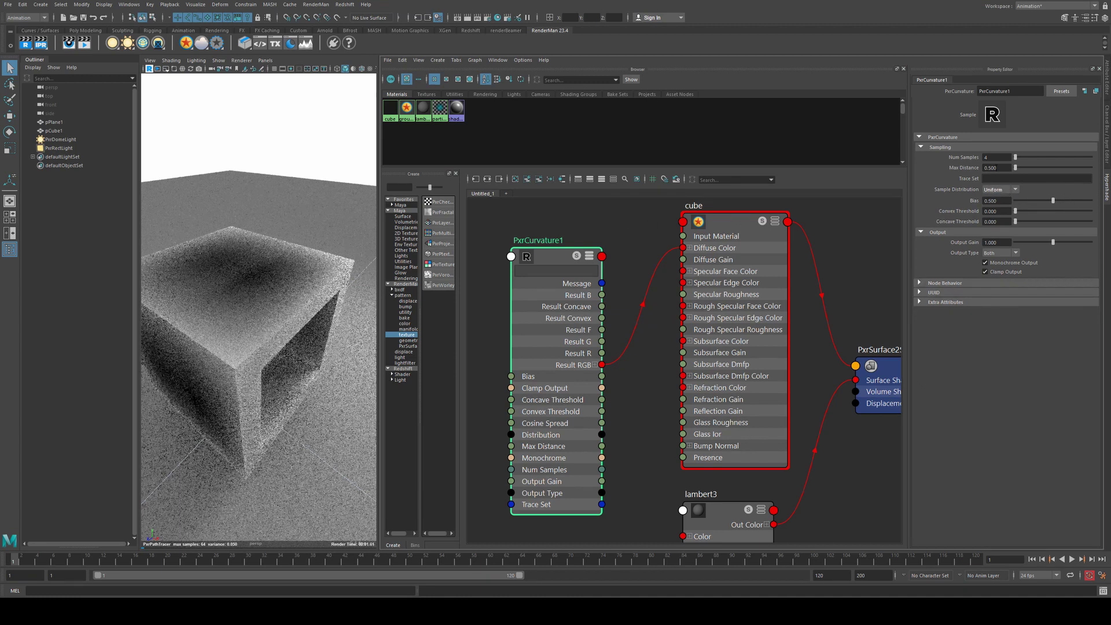
drag(1001, 167, 917, 189)
key(Return)
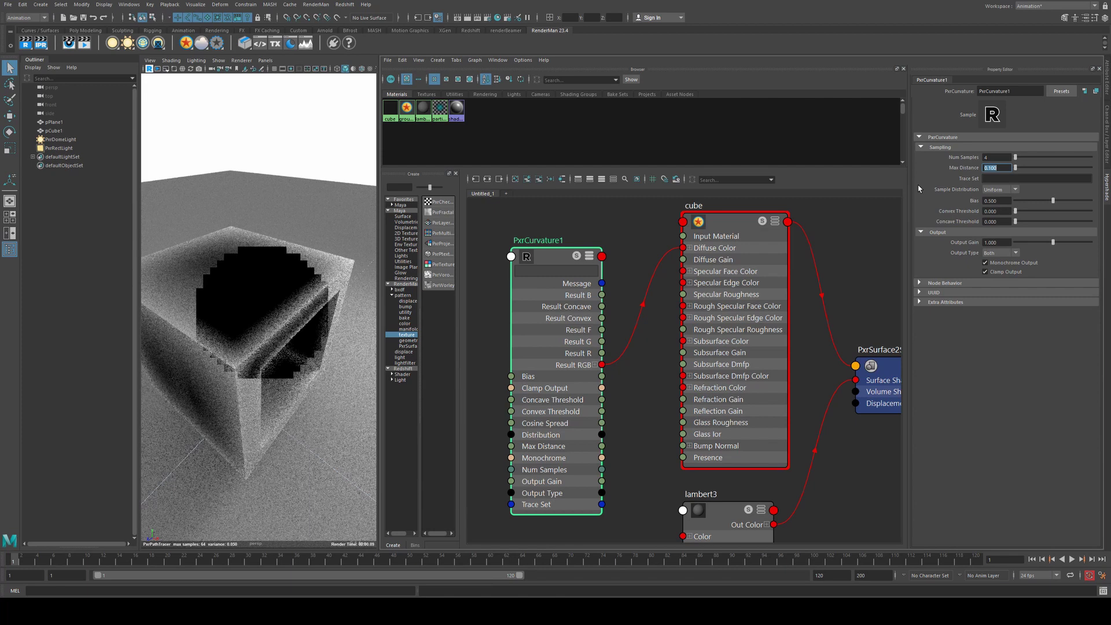
Test the curvature node's Bias at about 0.22 and 0.8, and restore it to 0.5
click(1031, 200)
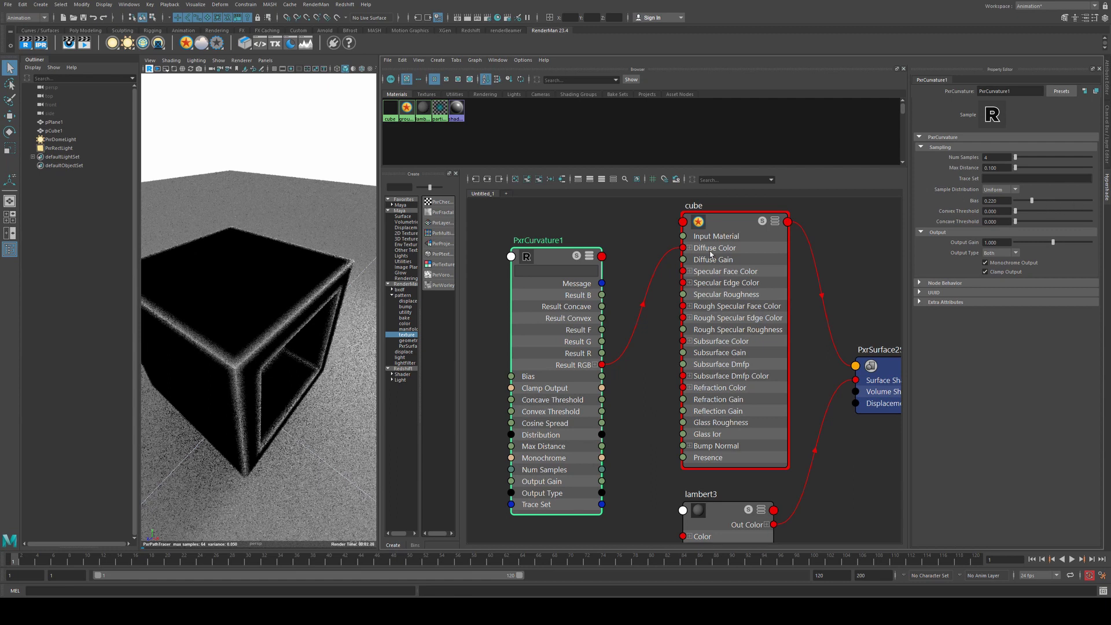
drag(1033, 200, 1076, 200)
click(994, 200)
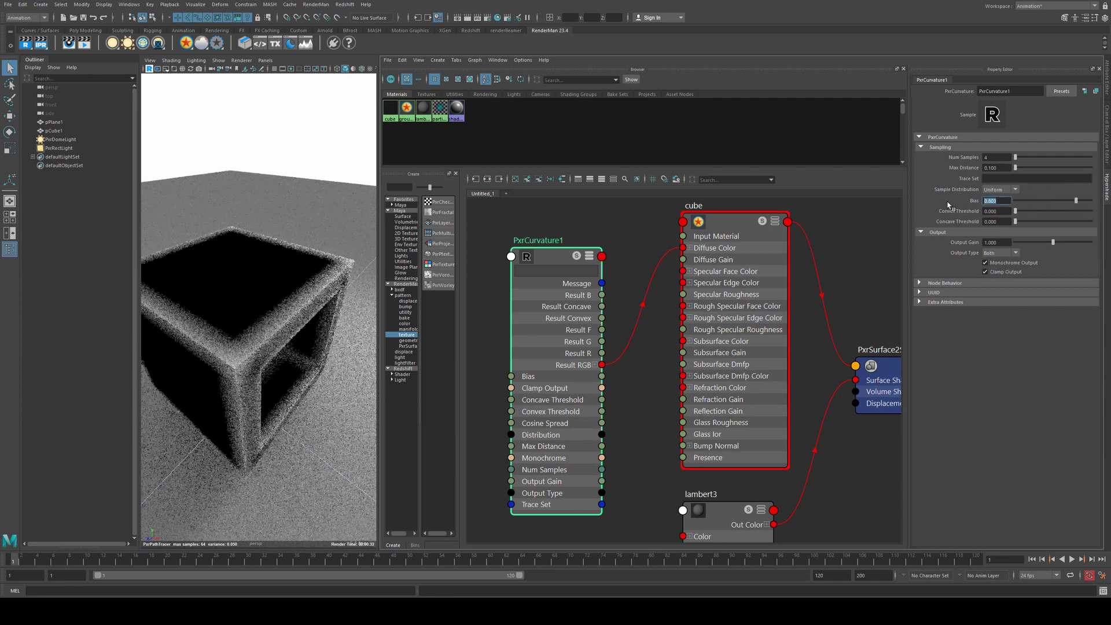
text(0.5)
key(Return)
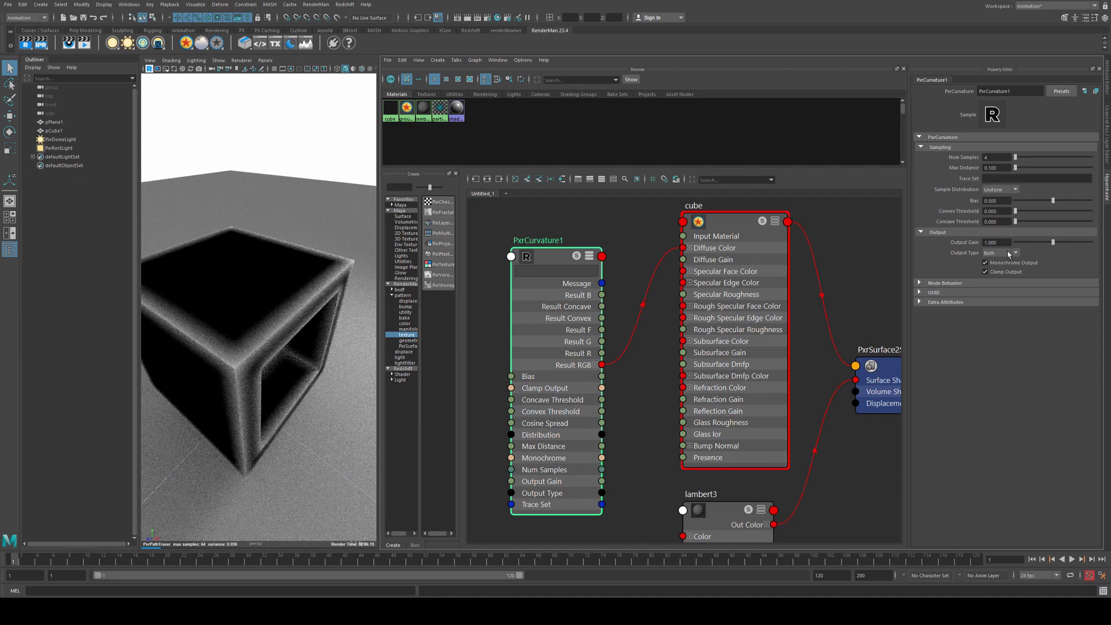
Try an Output Gain of 2 on the curvature node and return it to 1
click(993, 242)
text(2)
key(Return)
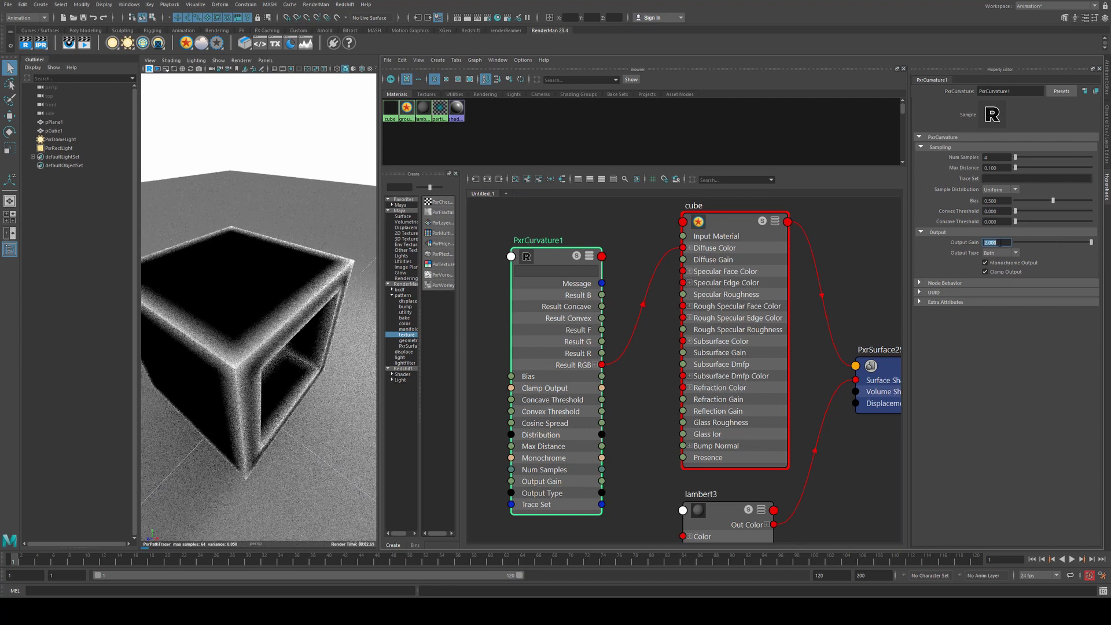
text(1)
key(Return)
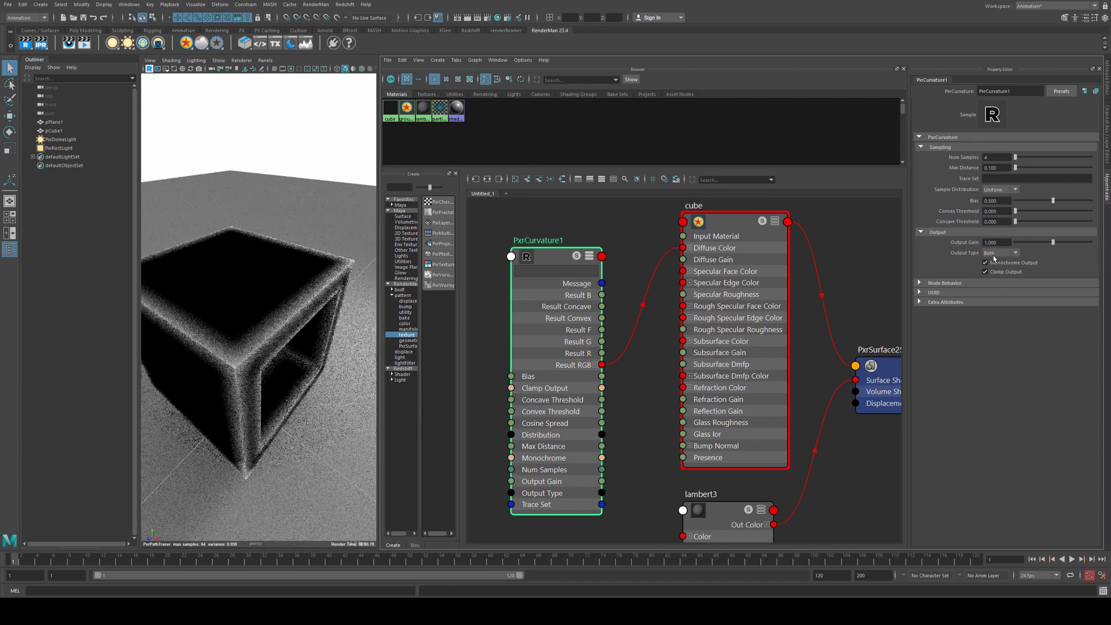
Compare the Concave and Convex output types on the recessed cube and set Output Type back to Both
click(996, 254)
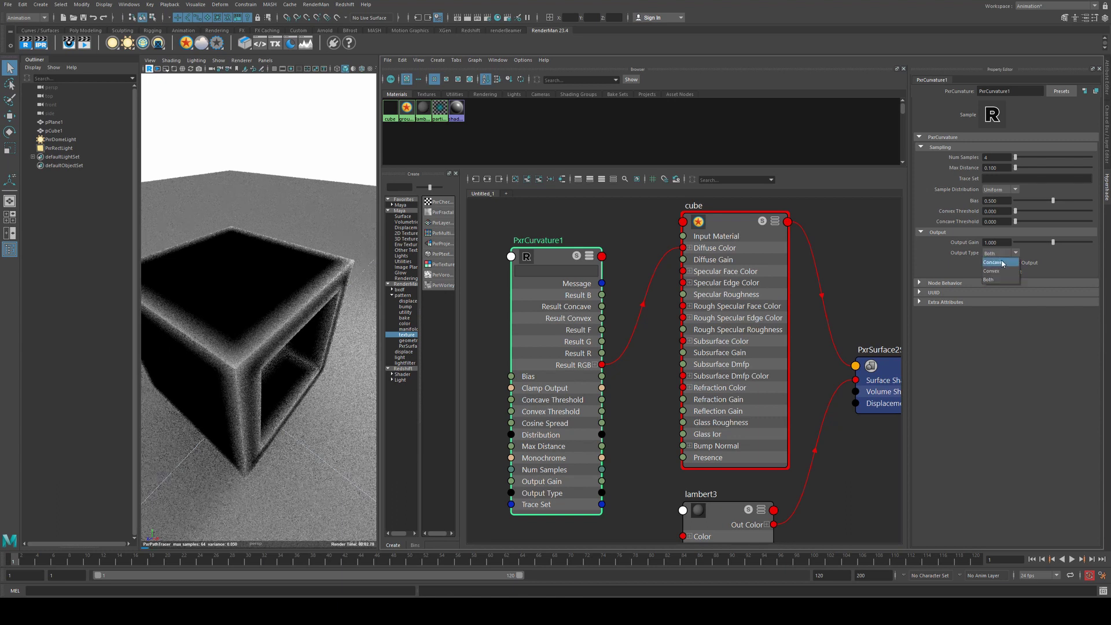
click(1003, 262)
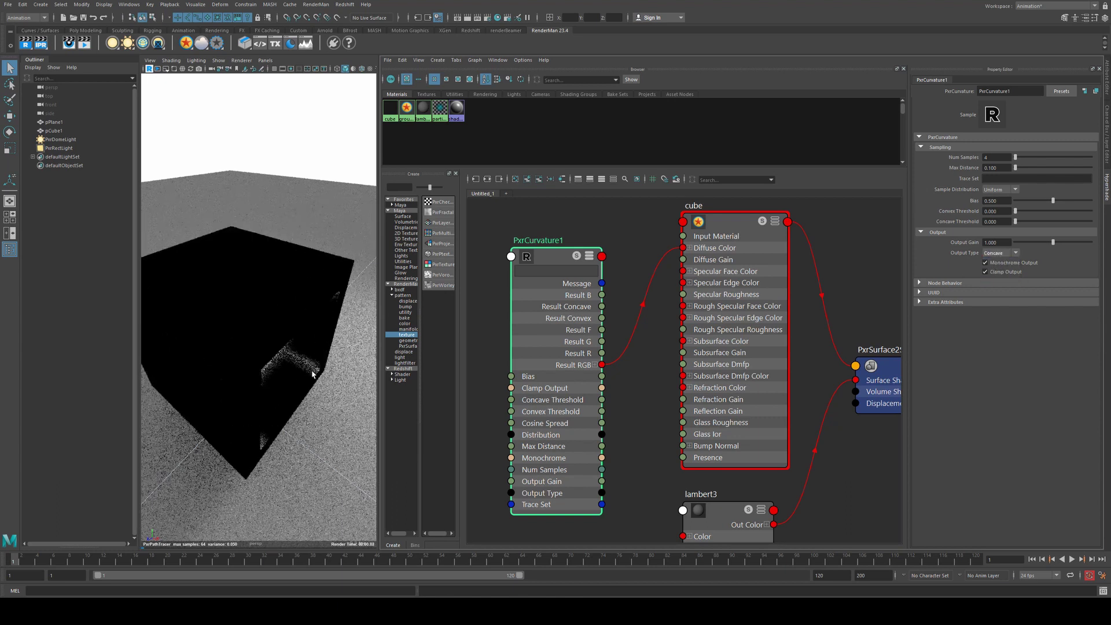
alt+drag(295, 358, 278, 376)
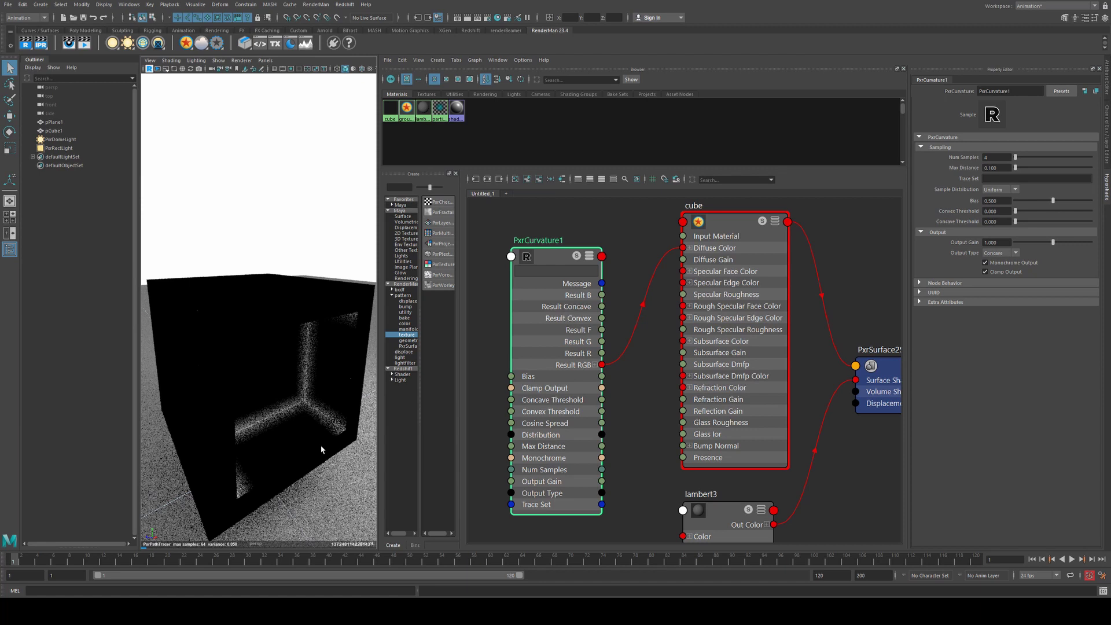
click(996, 252)
click(995, 272)
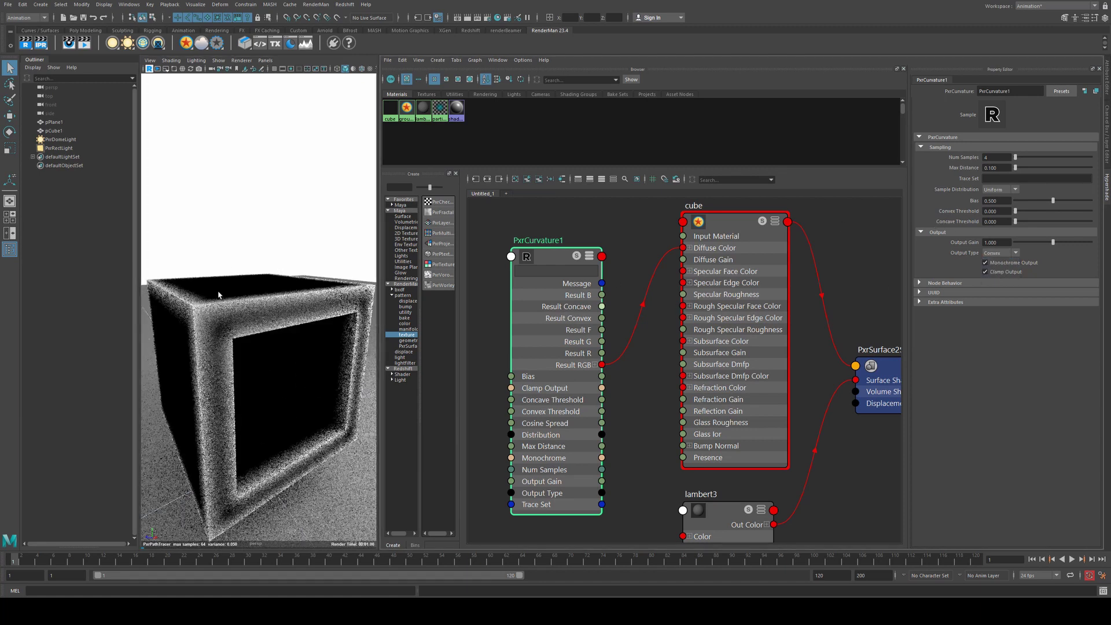
click(1005, 256)
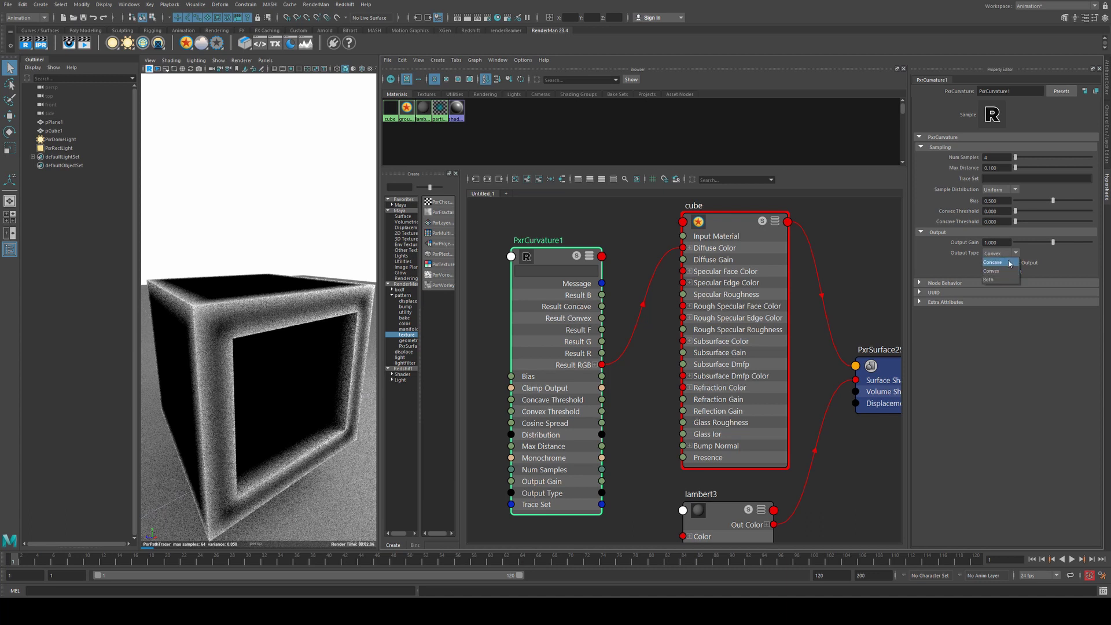
click(996, 262)
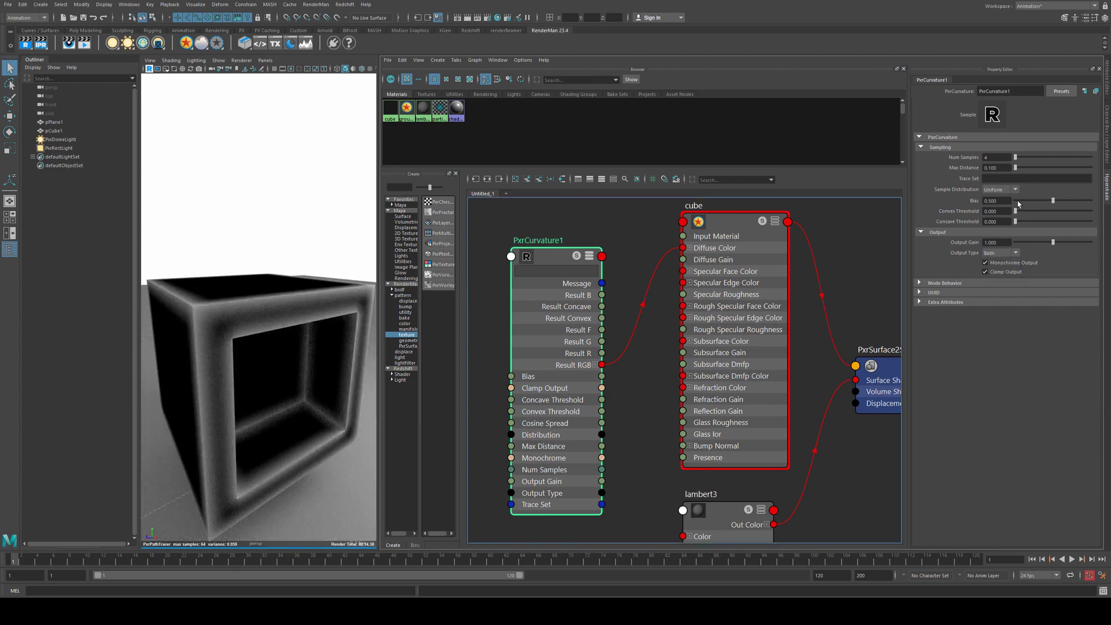
Bevel the recessed cube's edges with a fraction of 0.5 and 1 segment
click(286, 287)
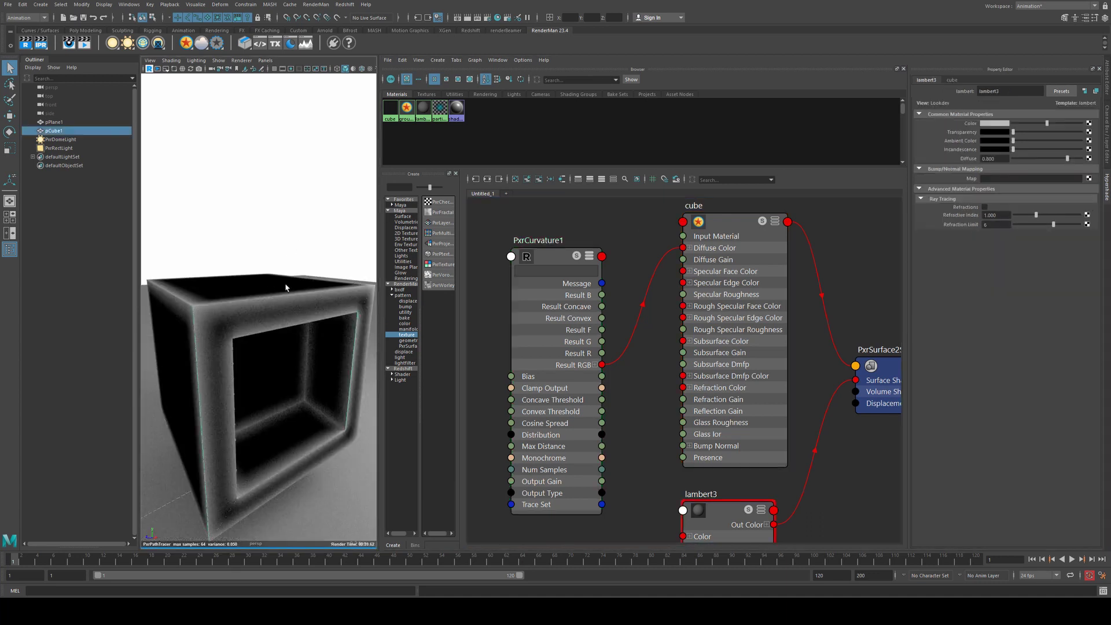
alt+drag(288, 211, 292, 223)
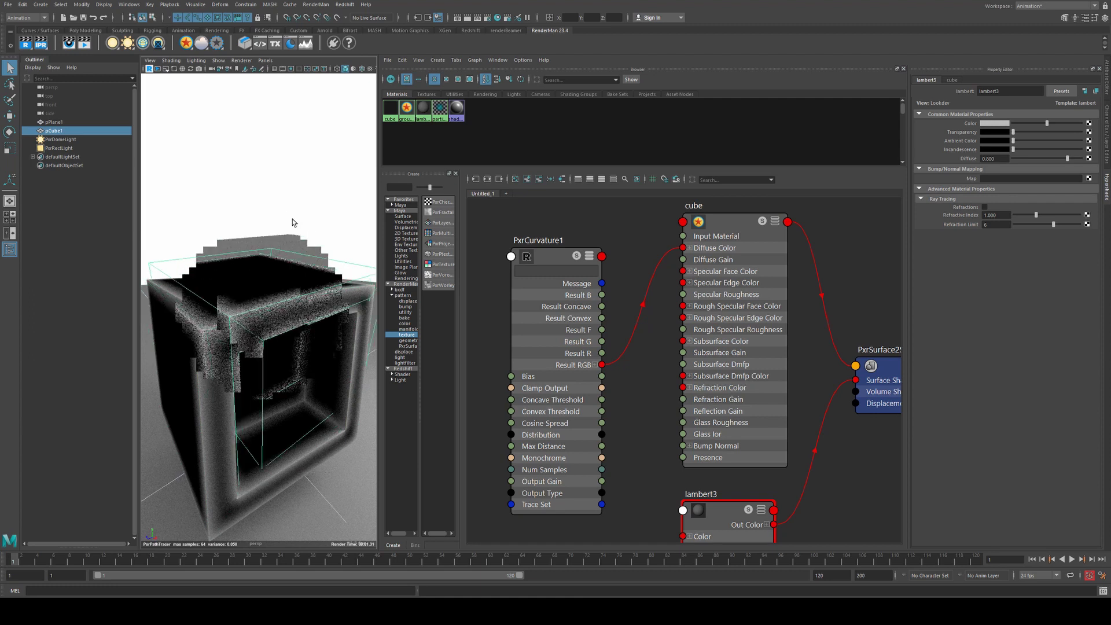
click(85, 31)
click(366, 44)
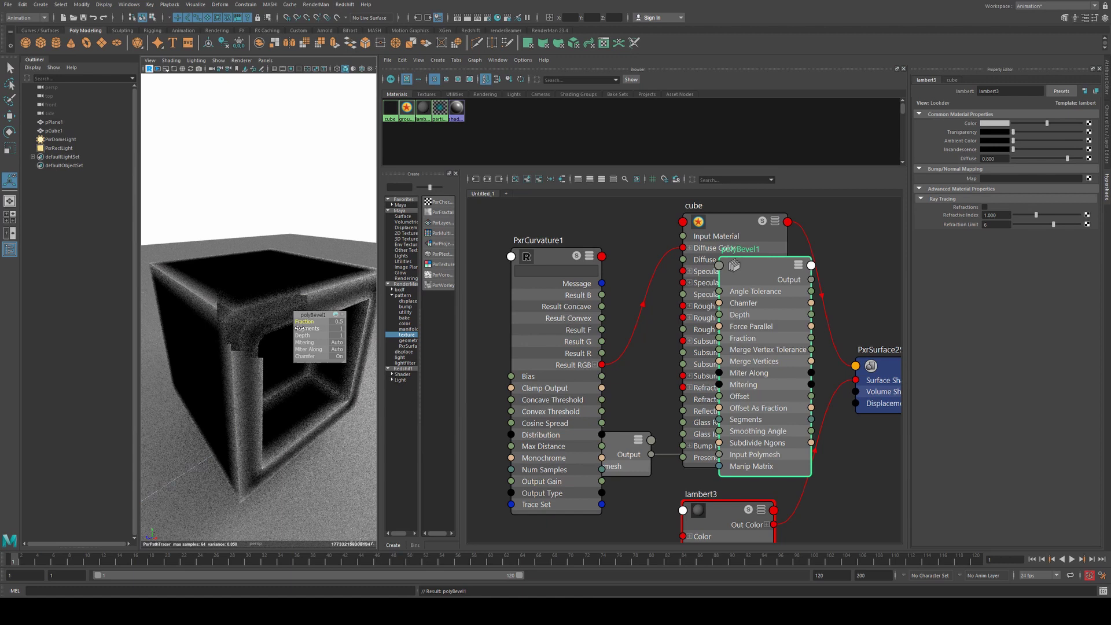
click(338, 321)
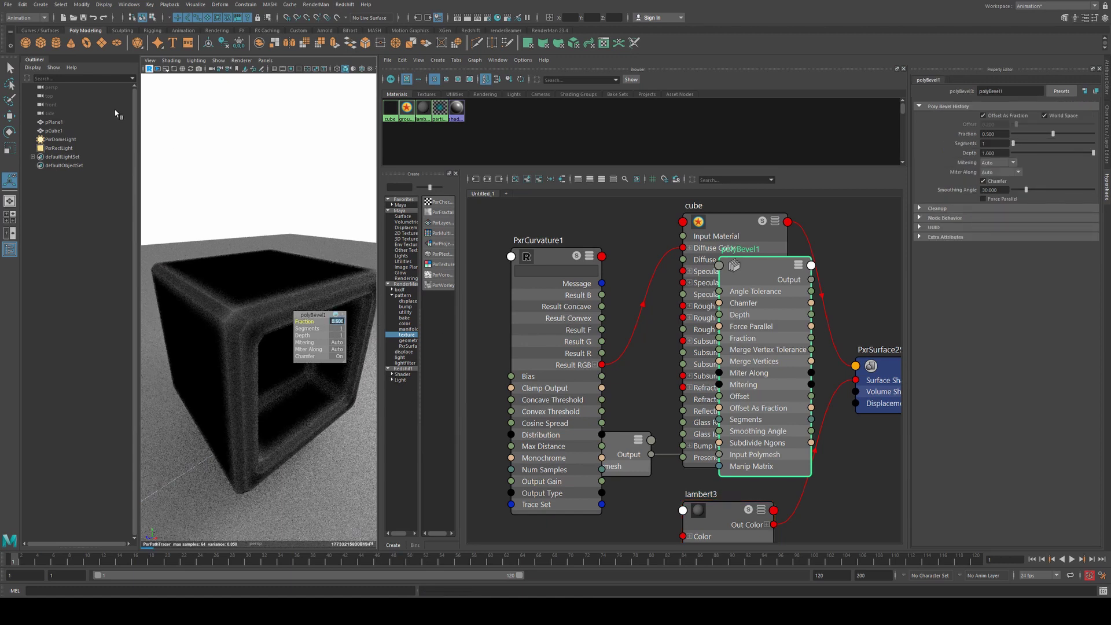
click(9, 68)
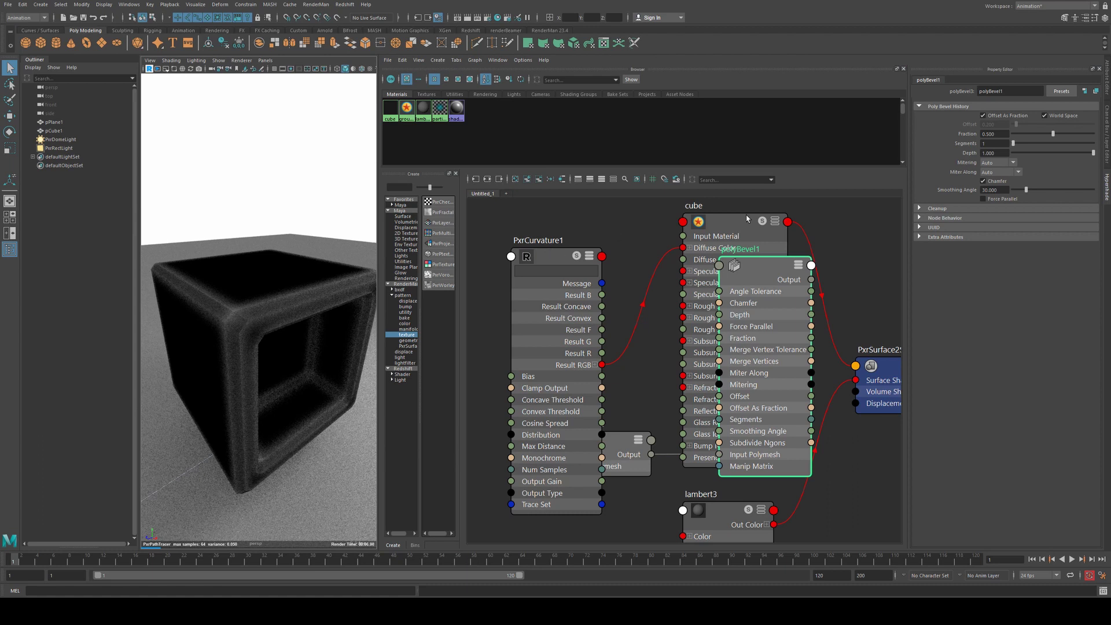
Regraph only the cube material's shading network and reposition the PxrCurvature node beside it
click(730, 221)
click(486, 179)
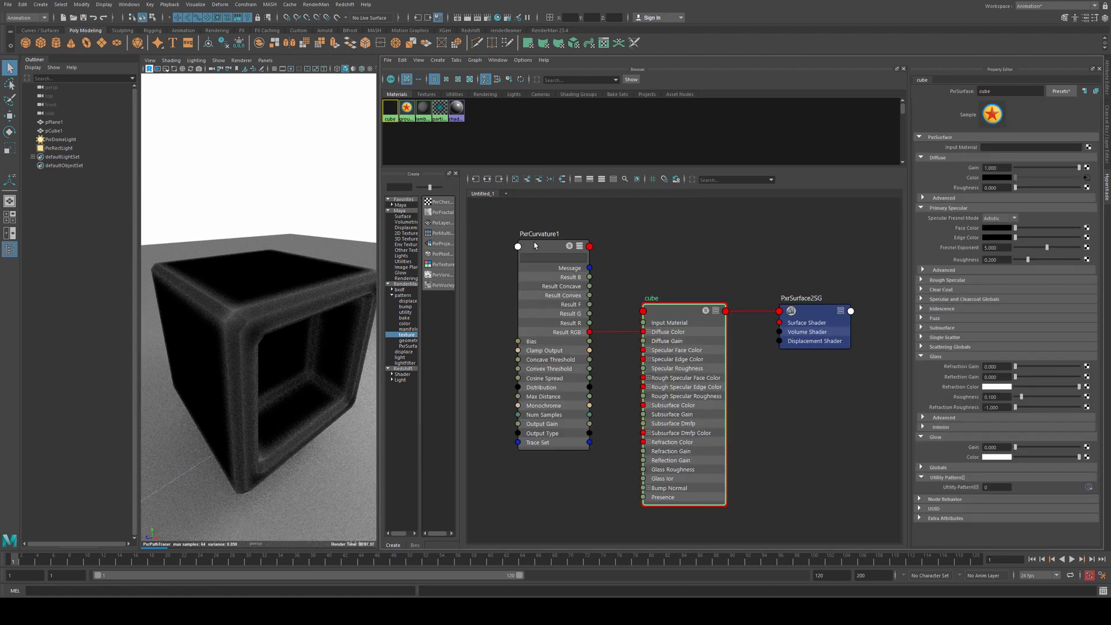
drag(534, 245, 532, 271)
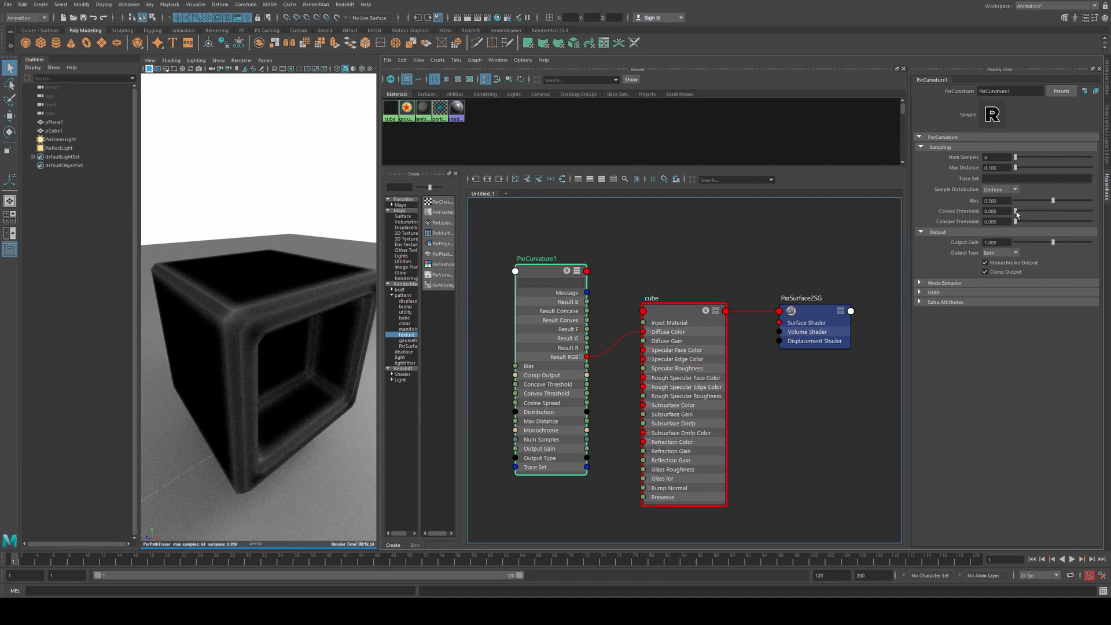
Try raising the Convex Threshold, return it to 0, and set the Concave Threshold to about 0.8
drag(1016, 212, 1017, 213)
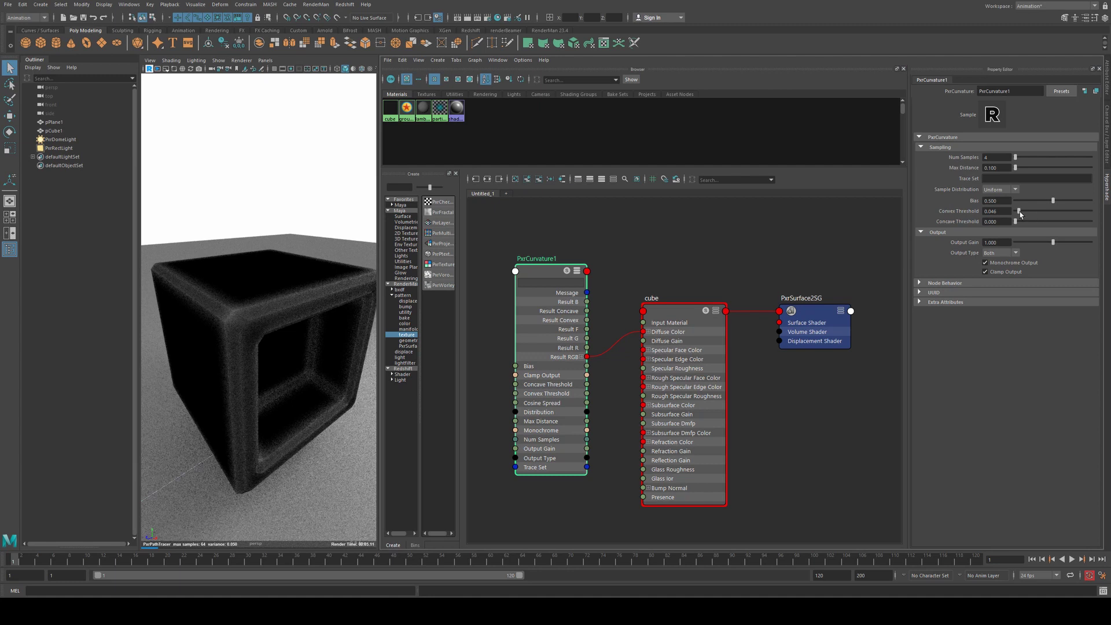
mouse_move(1029, 214)
mouse_down()
mouse_move(1078, 213)
mouse_move(1032, 215)
mouse_up()
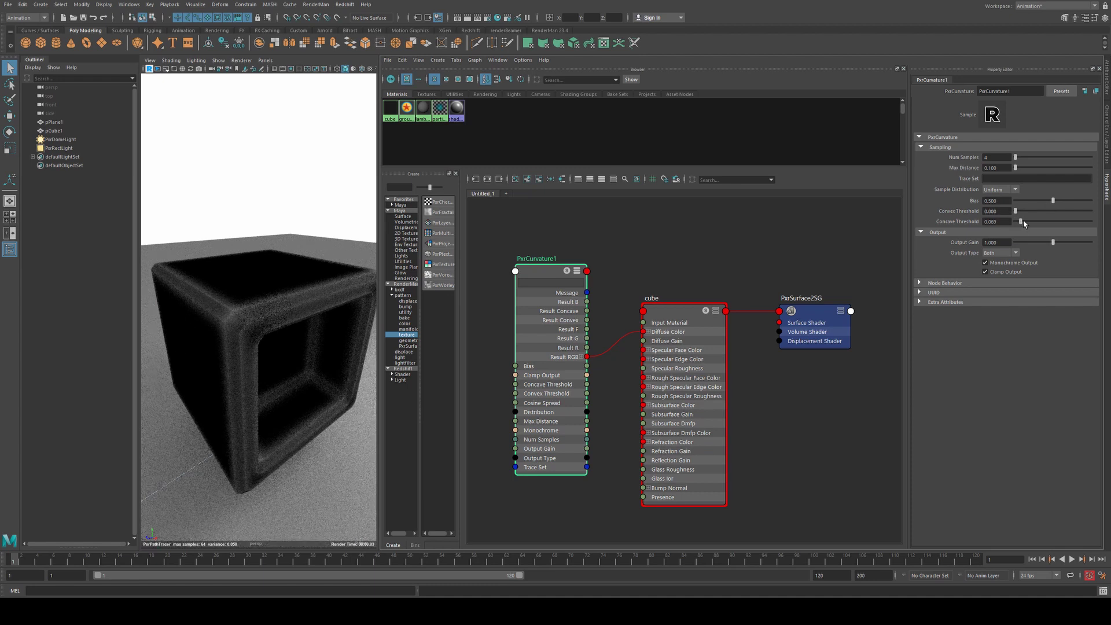
drag(1033, 221, 1075, 222)
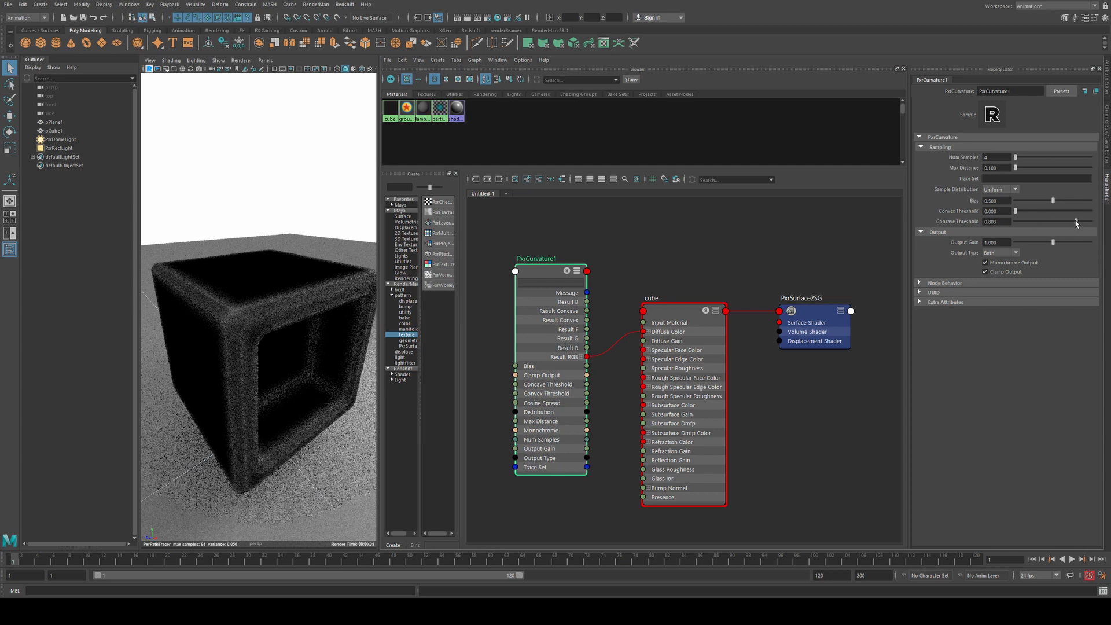
Delete the bevelled cube and create a new polygon cube in the scene, ready for moving
click(255, 321)
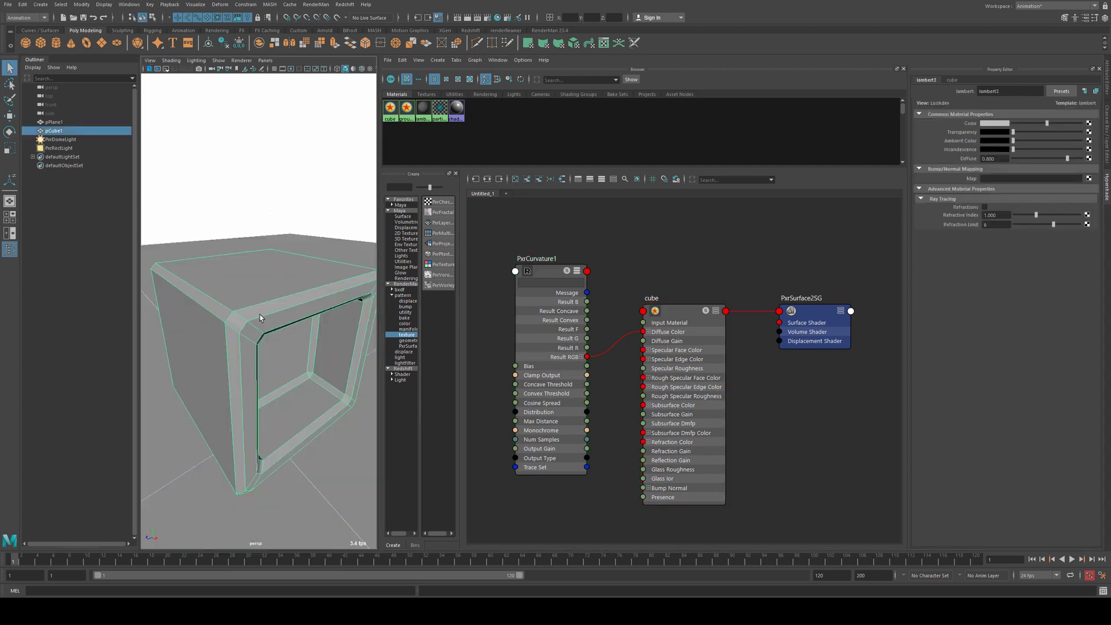
key(Delete)
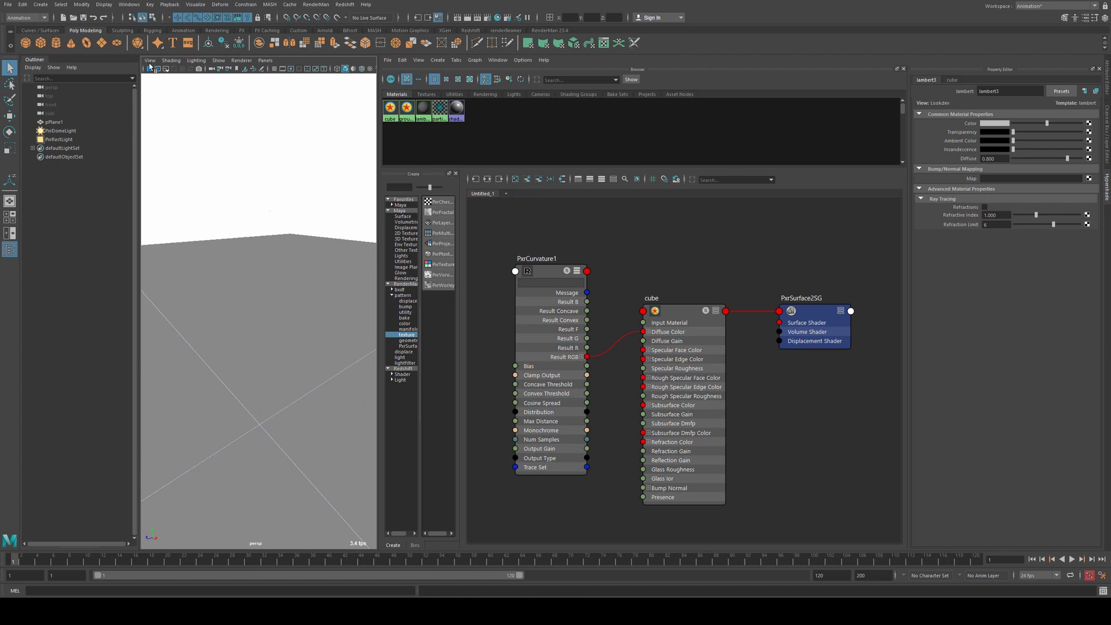
click(41, 42)
key(w)
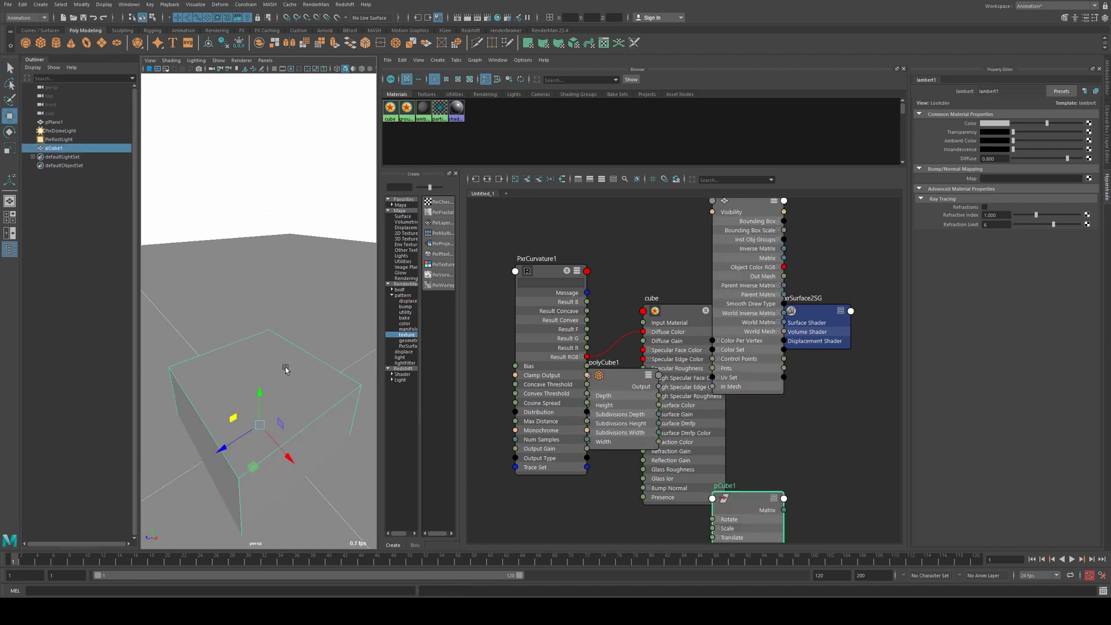
Raise the new cube above the ground plane and assign the existing cube material to it
drag(262, 389, 242, 201)
scroll(242, 201, down, 2)
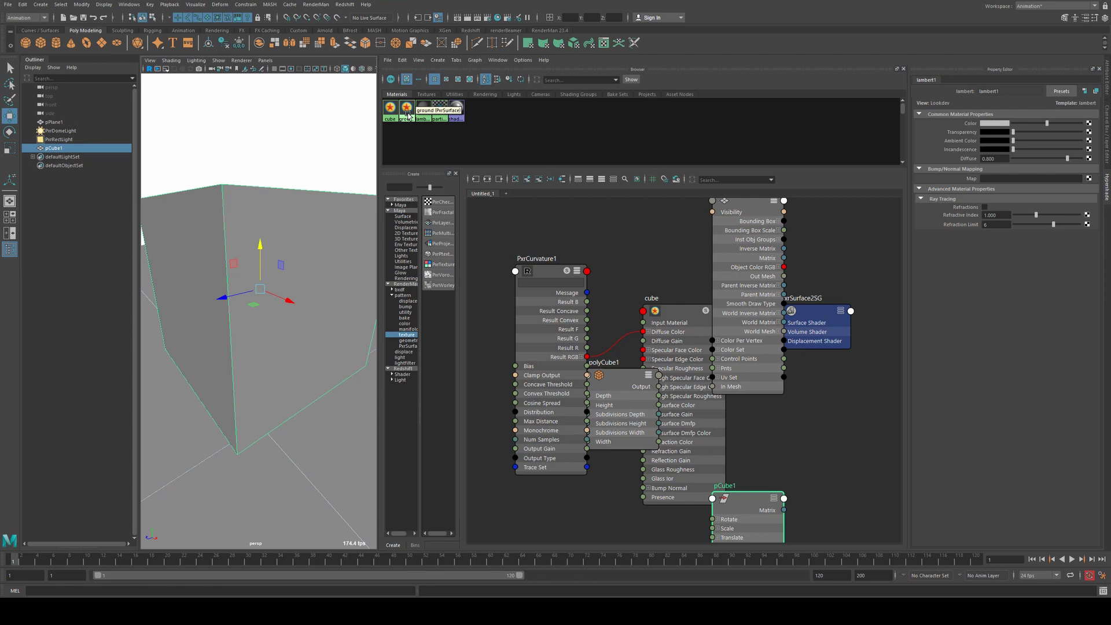
right_drag(390, 107, 401, 88)
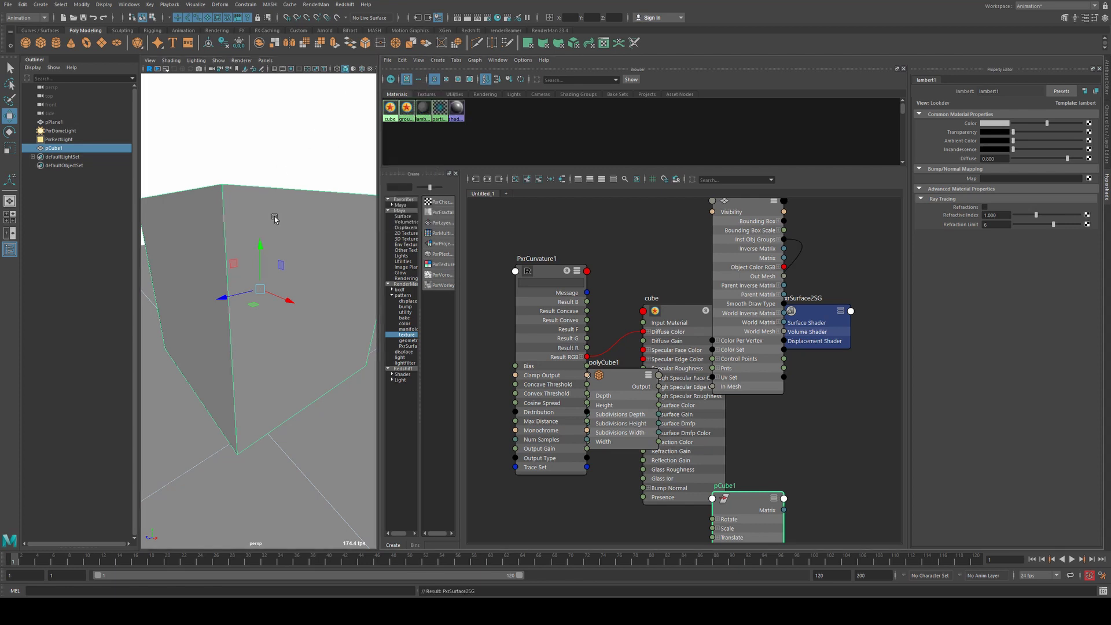
Start the RenderMan viewport render and examine the curvature effect along the new cube's edges
alt+drag(275, 218, 280, 238)
scroll(272, 225, down, 4)
alt+middle_drag(245, 191, 249, 162)
alt+drag(250, 161, 248, 137)
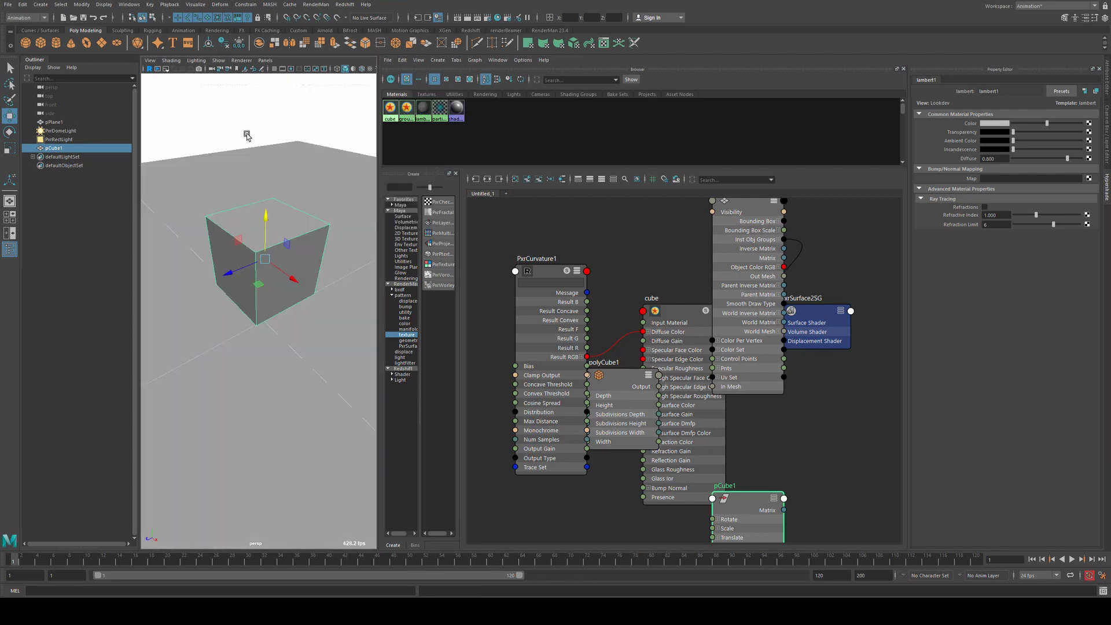
click(149, 69)
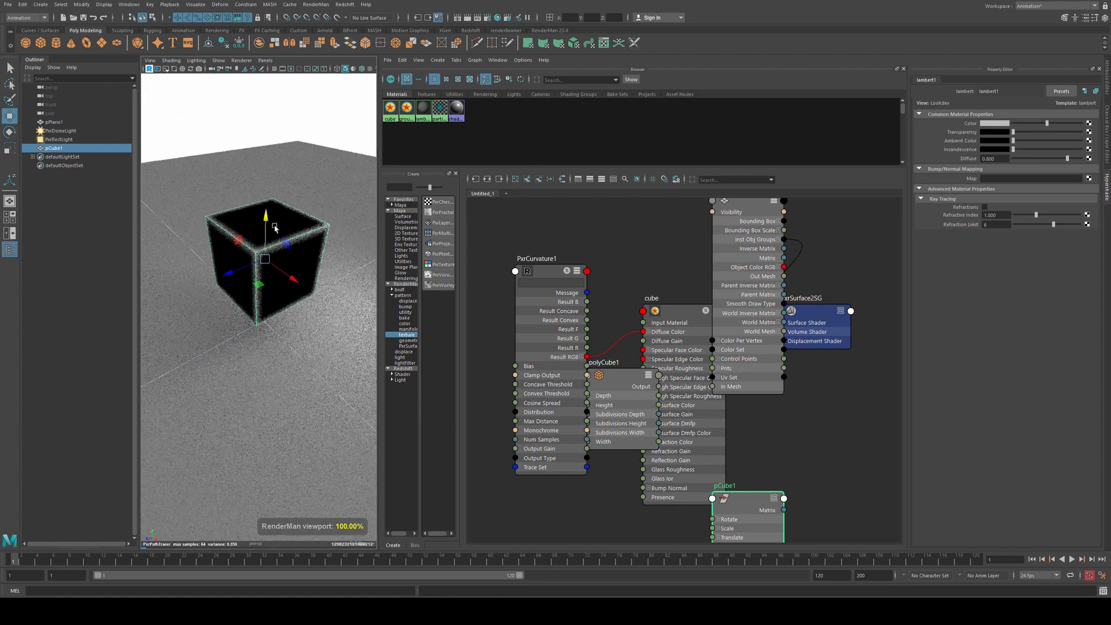
scroll(324, 228, up, 3)
scroll(300, 226, down, 2)
alt+middle_drag(277, 218, 275, 240)
scroll(275, 243, down, 4)
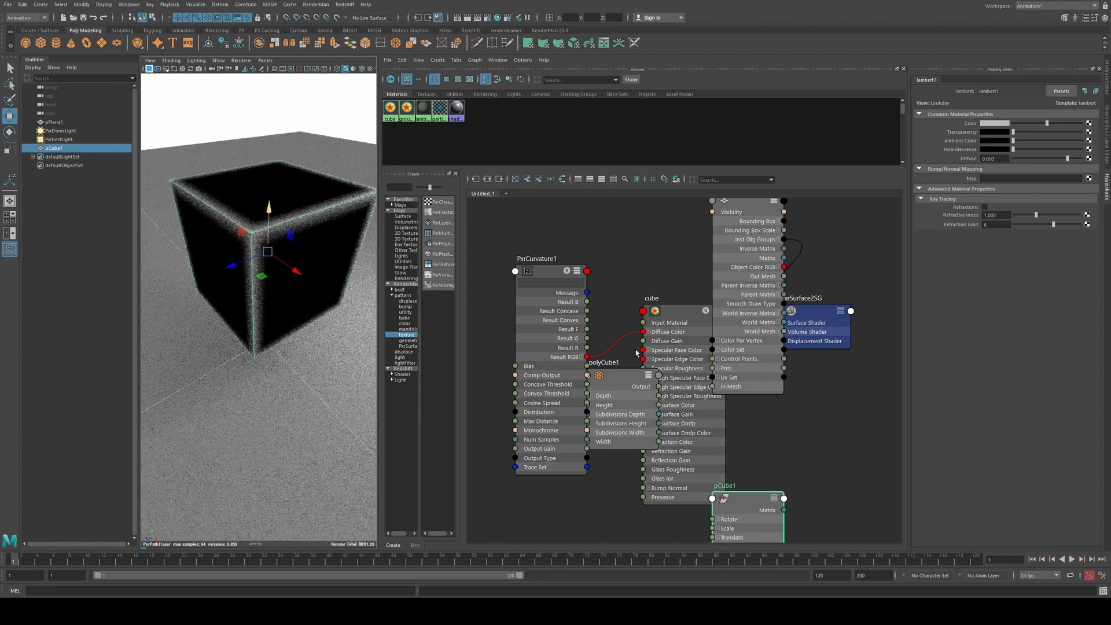
Graph only the ground plane's material network and place a new PxrCurvature node beside the ground material
click(312, 390)
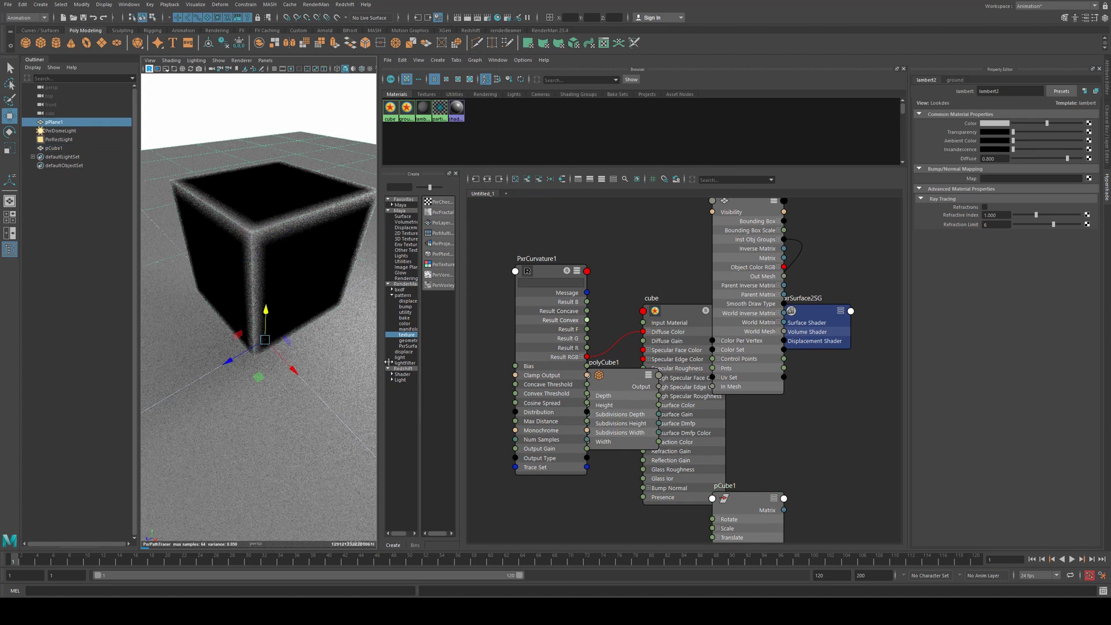
click(514, 179)
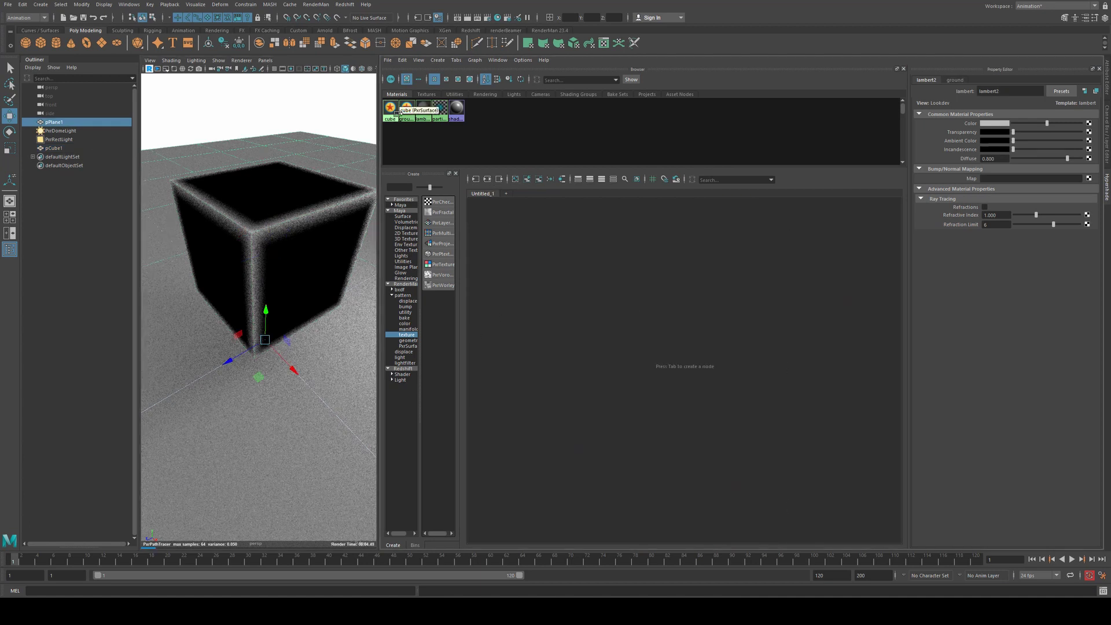
click(487, 180)
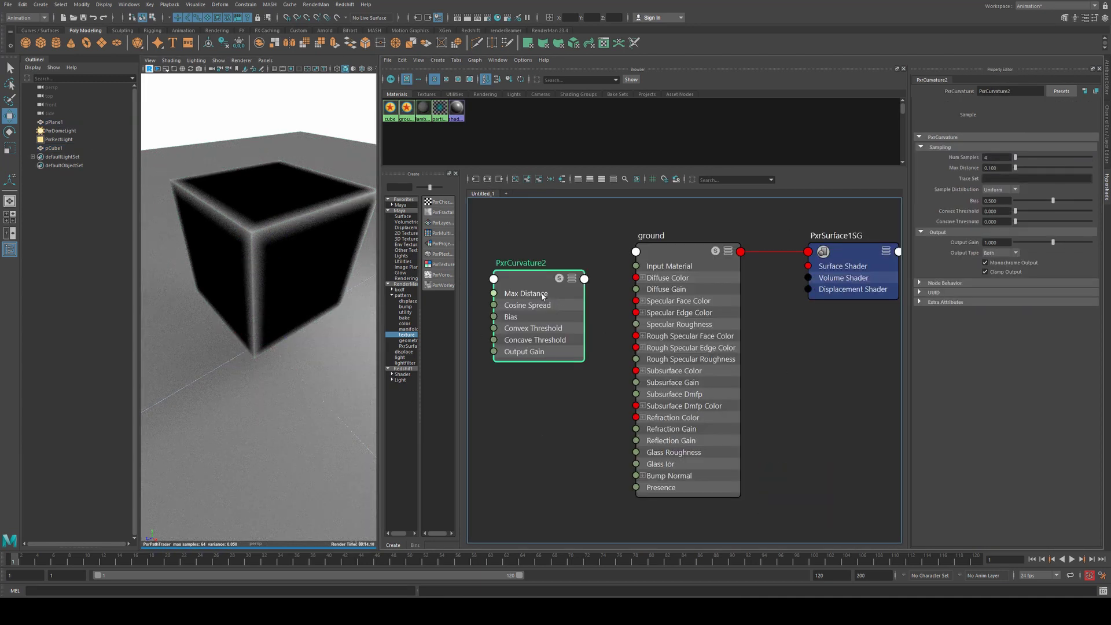
key(3)
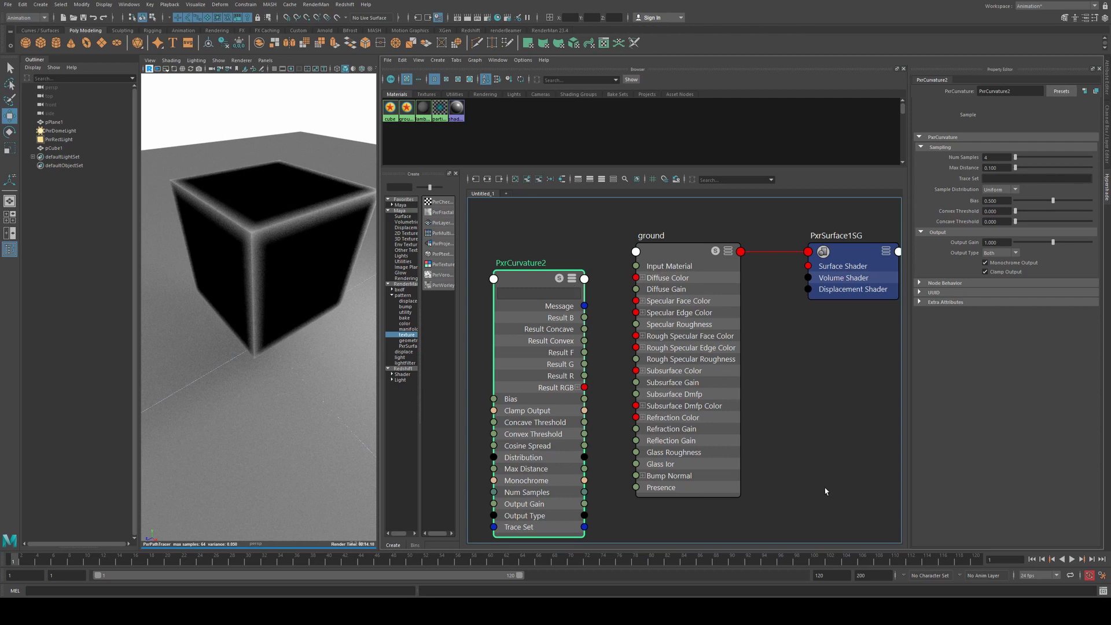
alt+middle_drag(828, 473, 872, 428)
drag(581, 235, 532, 260)
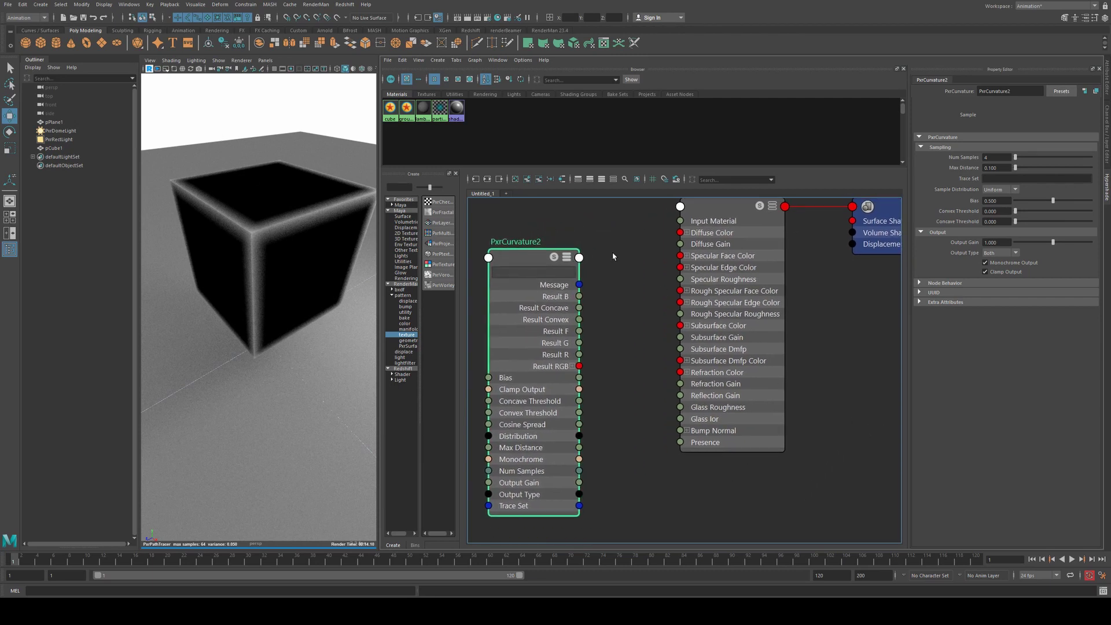
alt+middle_drag(612, 181, 614, 259)
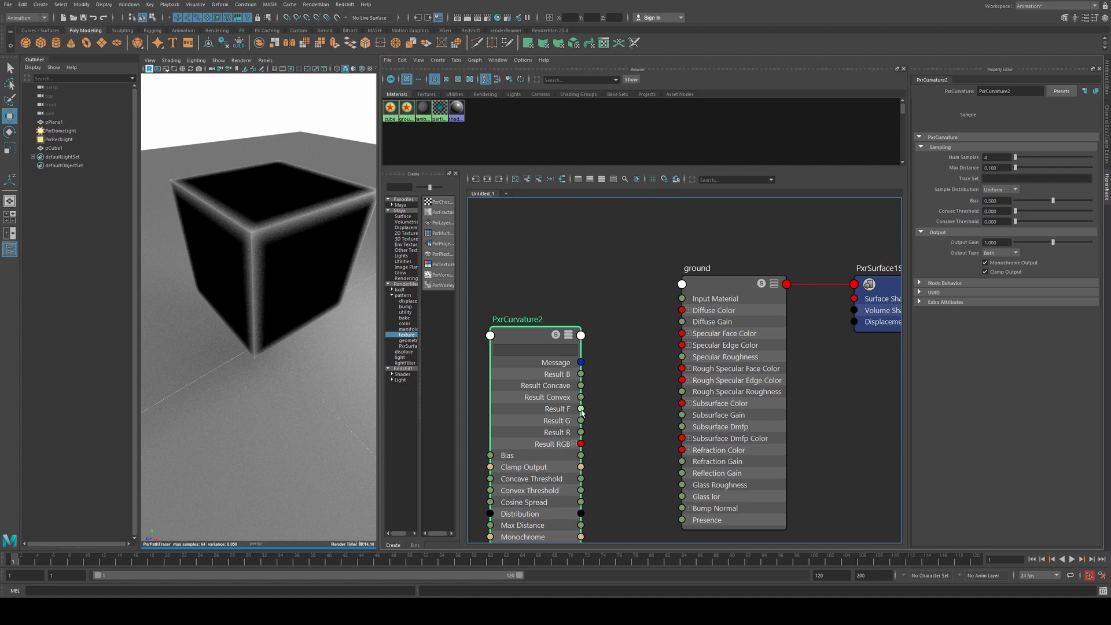
Connect the new PxrCurvature node's Result F to the ground material's Glow Gain and darken the ground's diffuse color
drag(582, 410, 681, 284)
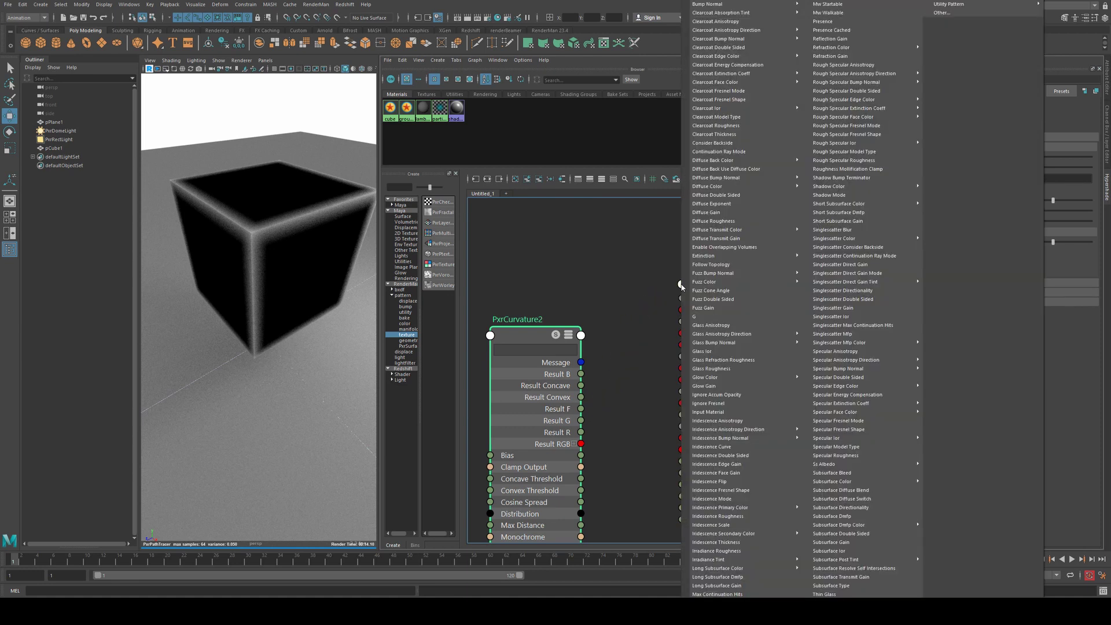
click(728, 384)
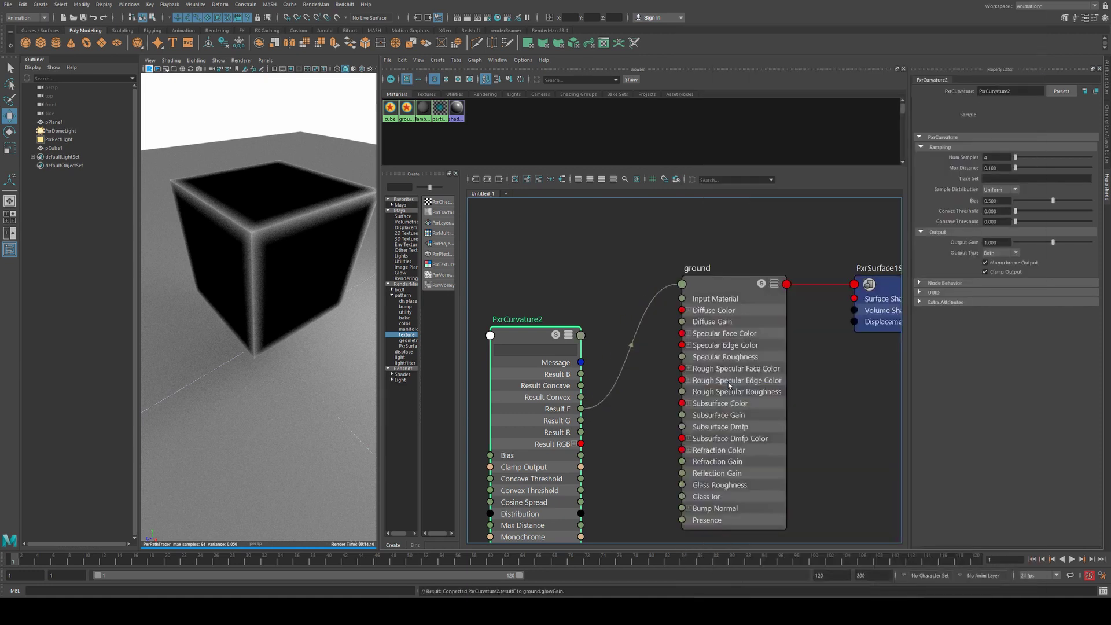
click(728, 288)
drag(1026, 177, 1018, 178)
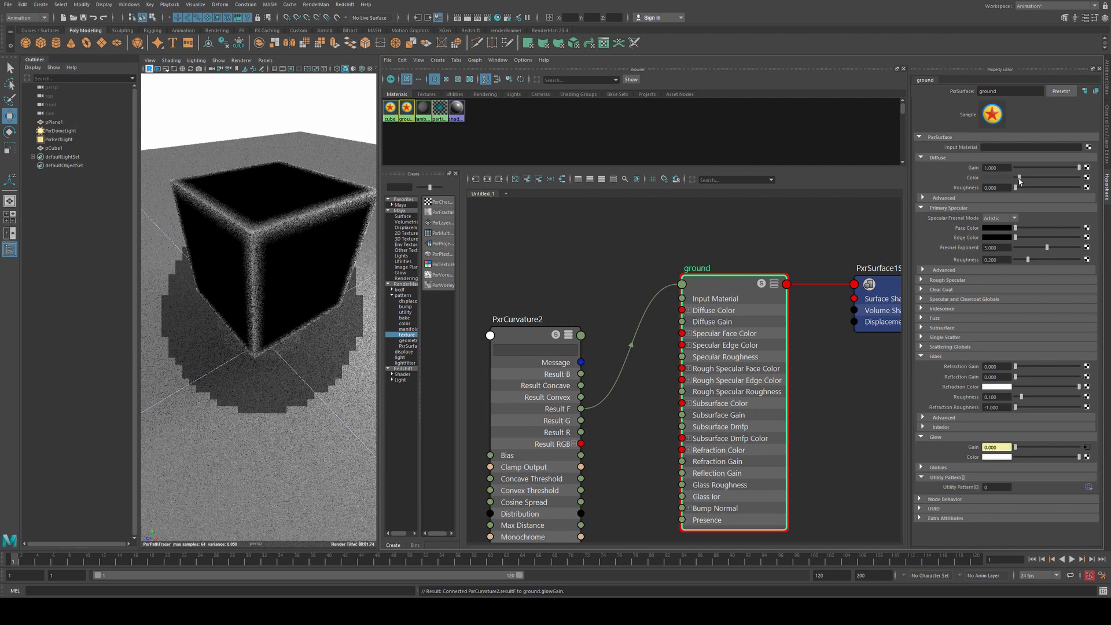
click(715, 284)
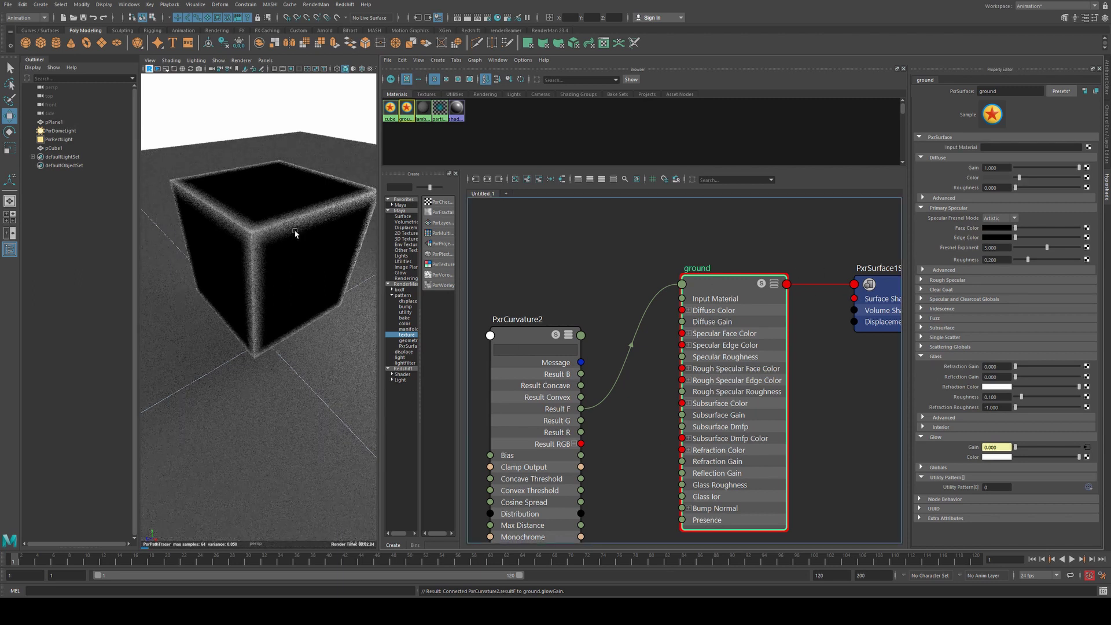
Lower the cube until it meets the ground plane and reposition the ground's PxrCurvature node beside its material
click(317, 242)
drag(268, 210, 261, 306)
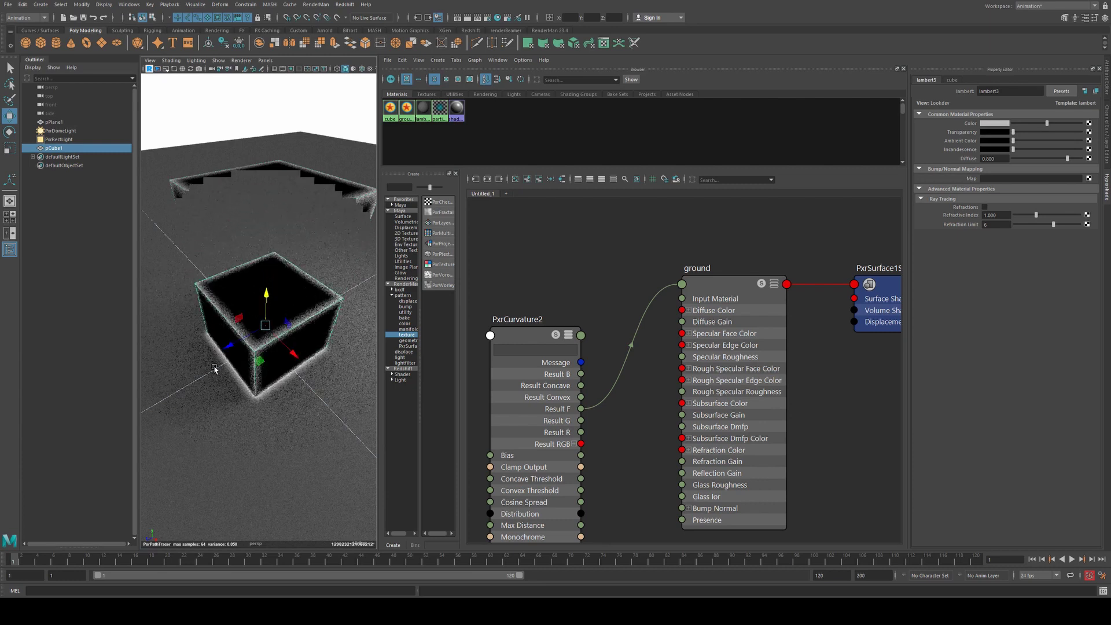
alt+drag(221, 365, 274, 353)
drag(524, 336, 538, 250)
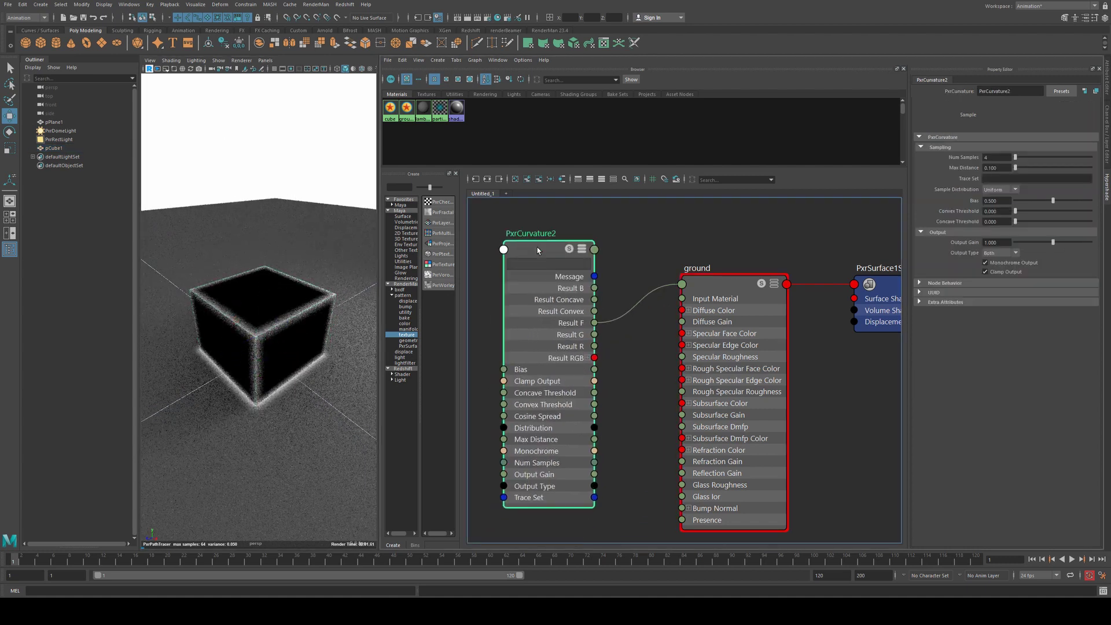
Try the Concave output type on the ground's PxrCurvature node and return it to Both
click(998, 253)
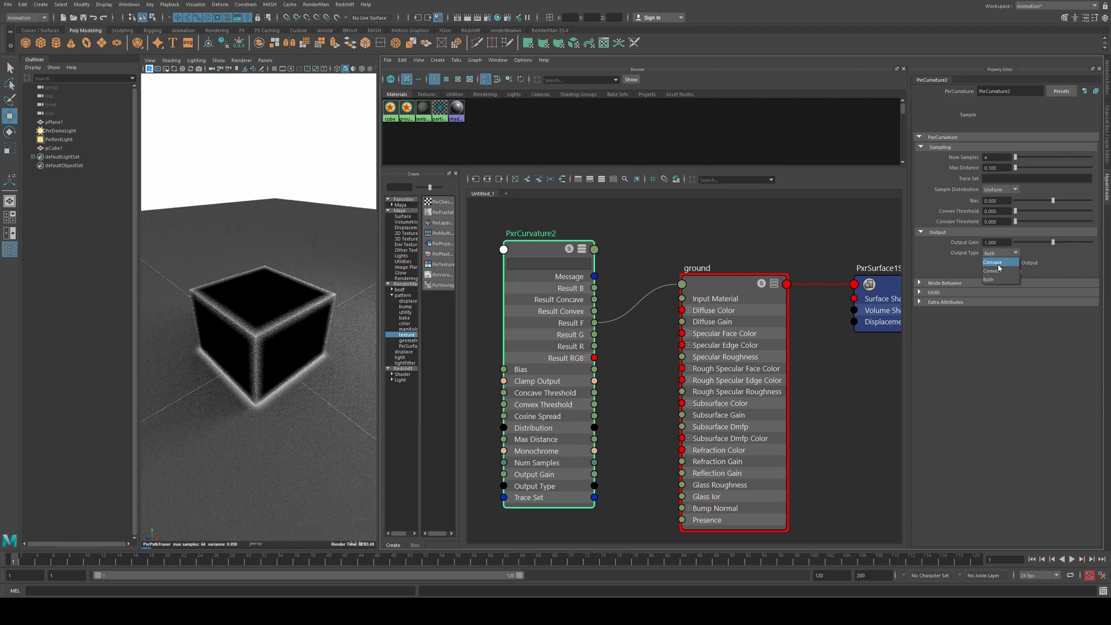
click(998, 263)
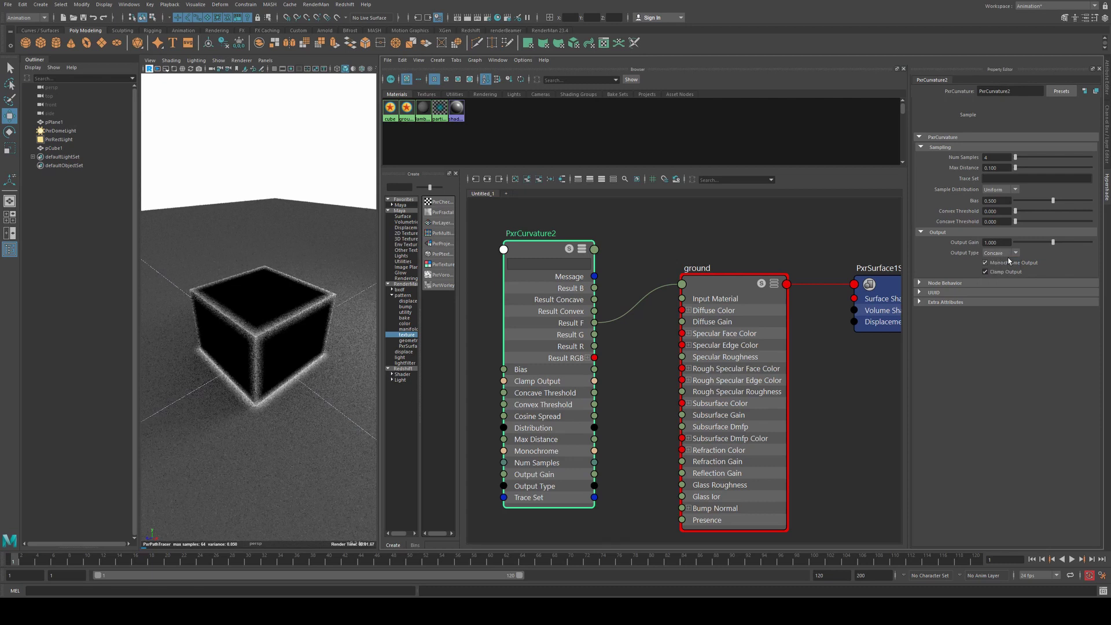
click(1006, 274)
click(1007, 253)
click(998, 281)
Set the ground curvature's Max Distance to about 0.36 and its distribution to Cosine, with spread about 0.83 and bias about 0.57
click(1019, 168)
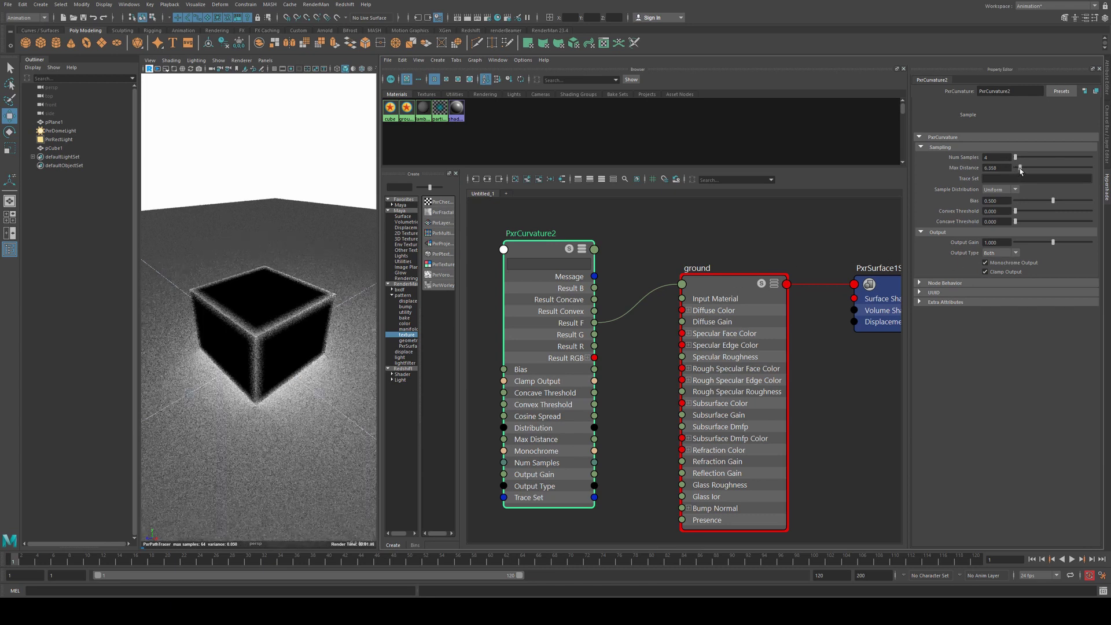
click(1012, 194)
click(997, 201)
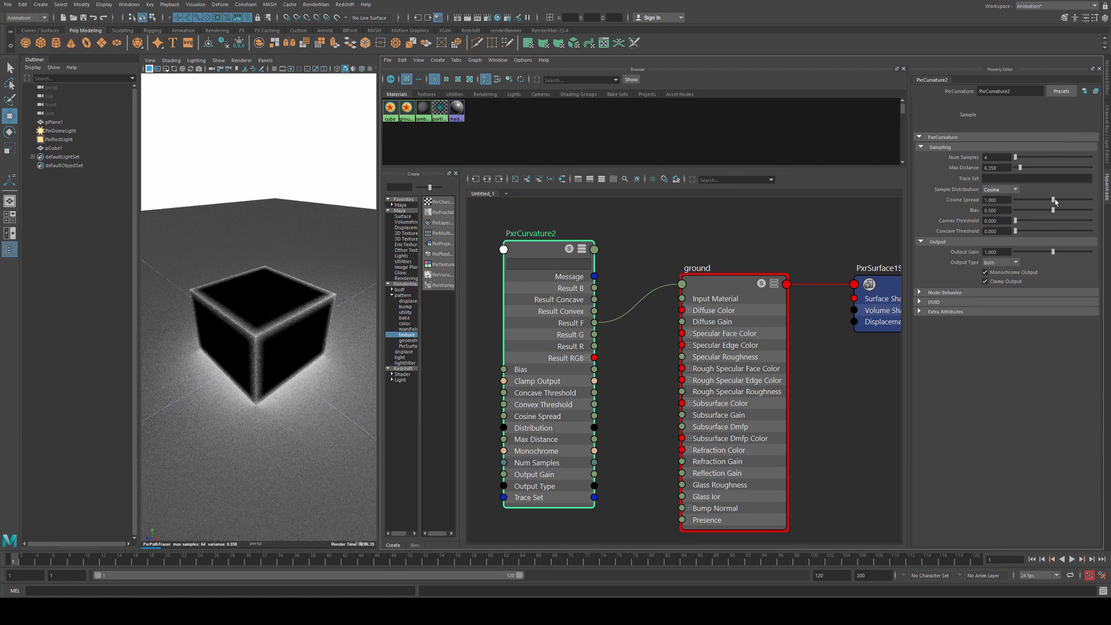
drag(1053, 210, 1068, 215)
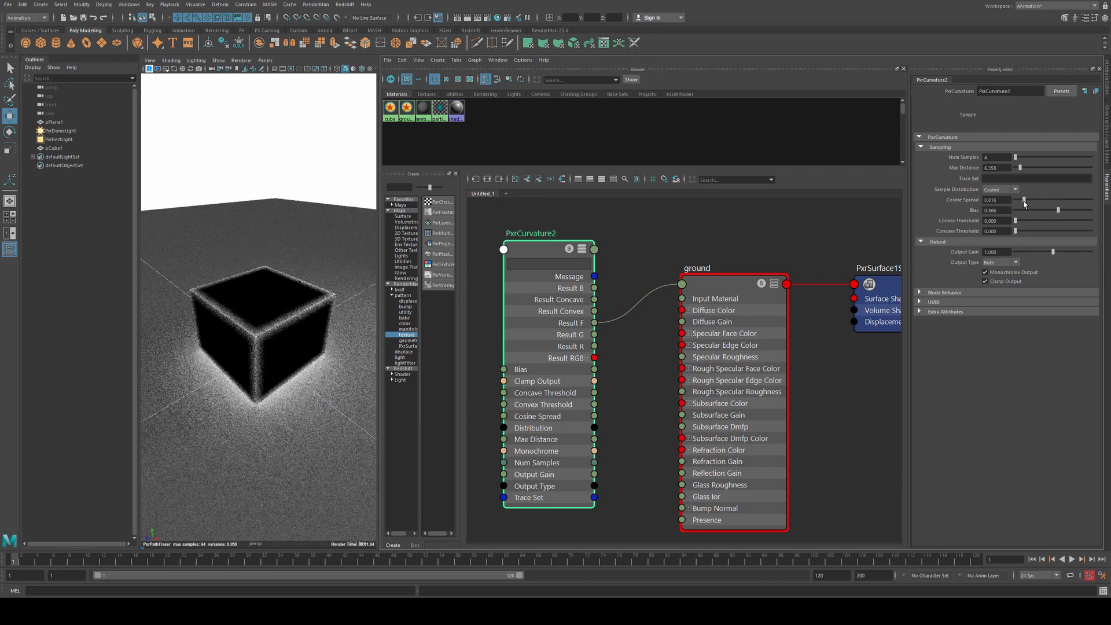
drag(1060, 202, 1041, 205)
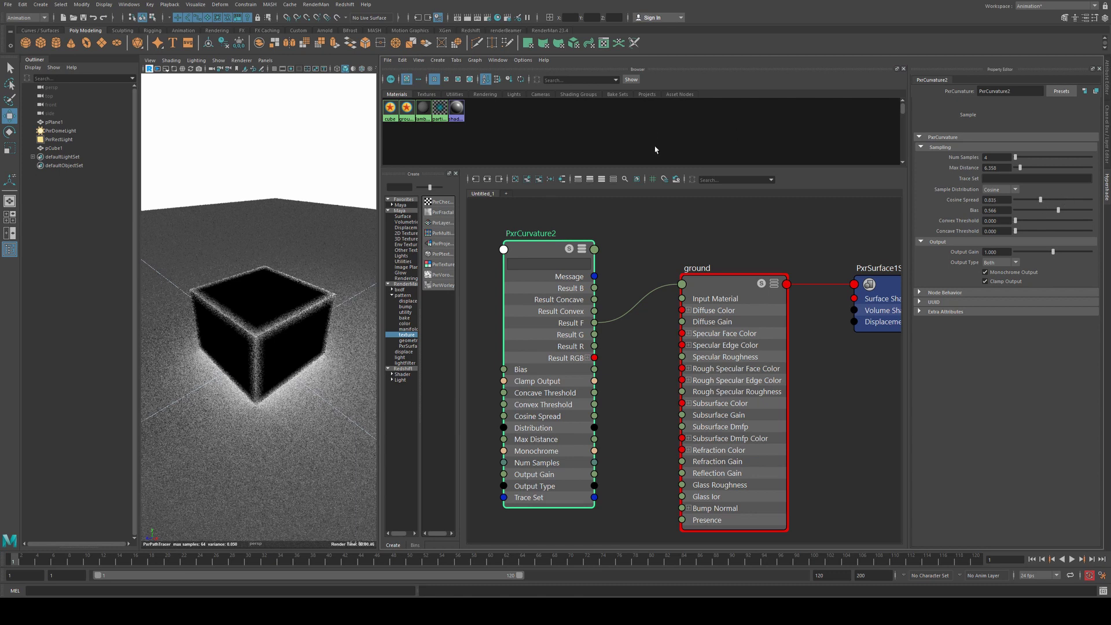
Select the cube and assign a new PxrLayerSurface material to it
click(293, 297)
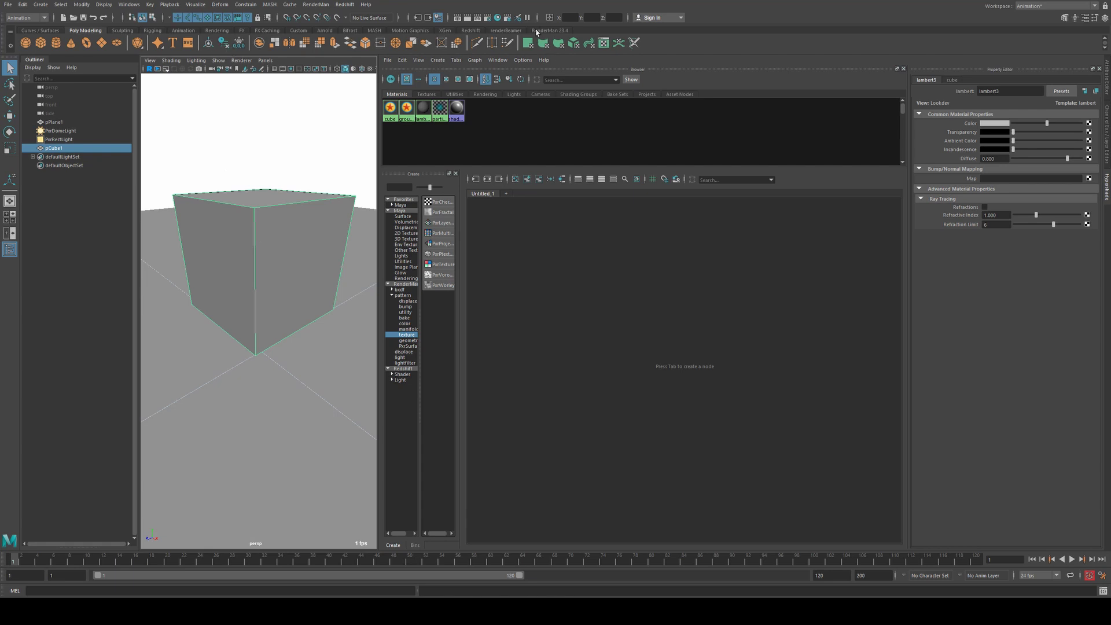
click(550, 30)
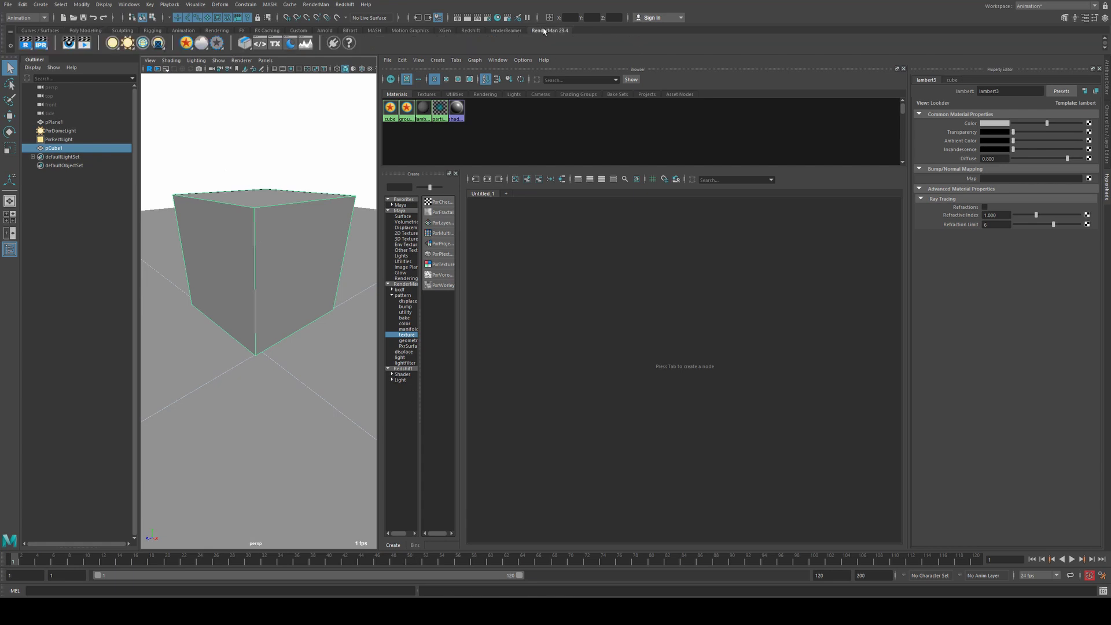
right_click(187, 42)
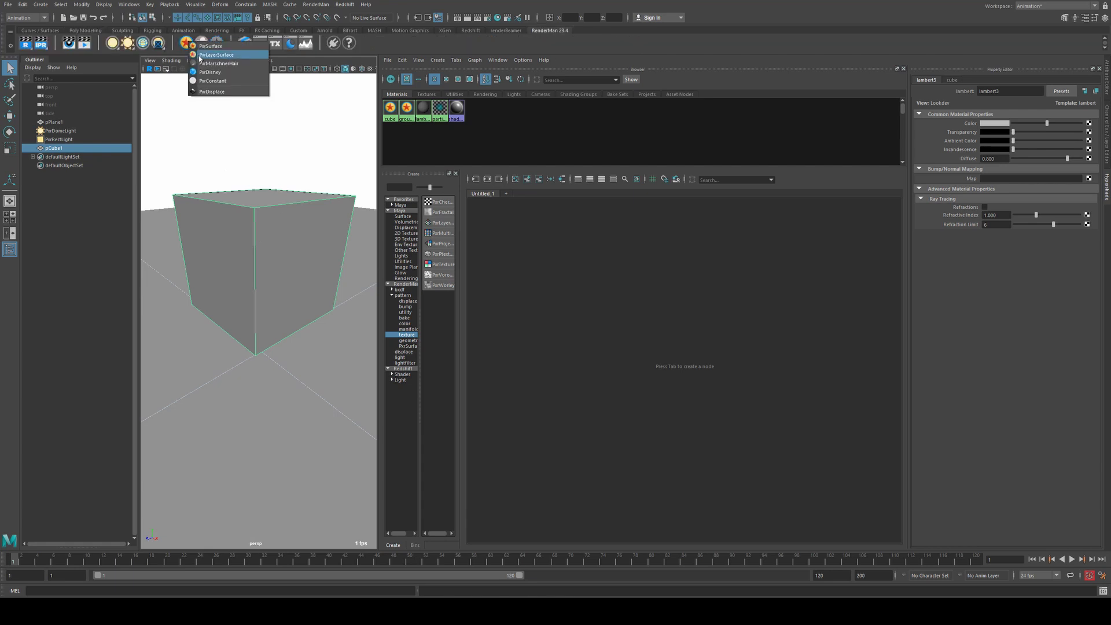
click(209, 54)
Rename the layer material's two PxrLayer nodes, the first to base and the second to edge
scroll(608, 242, down, 3)
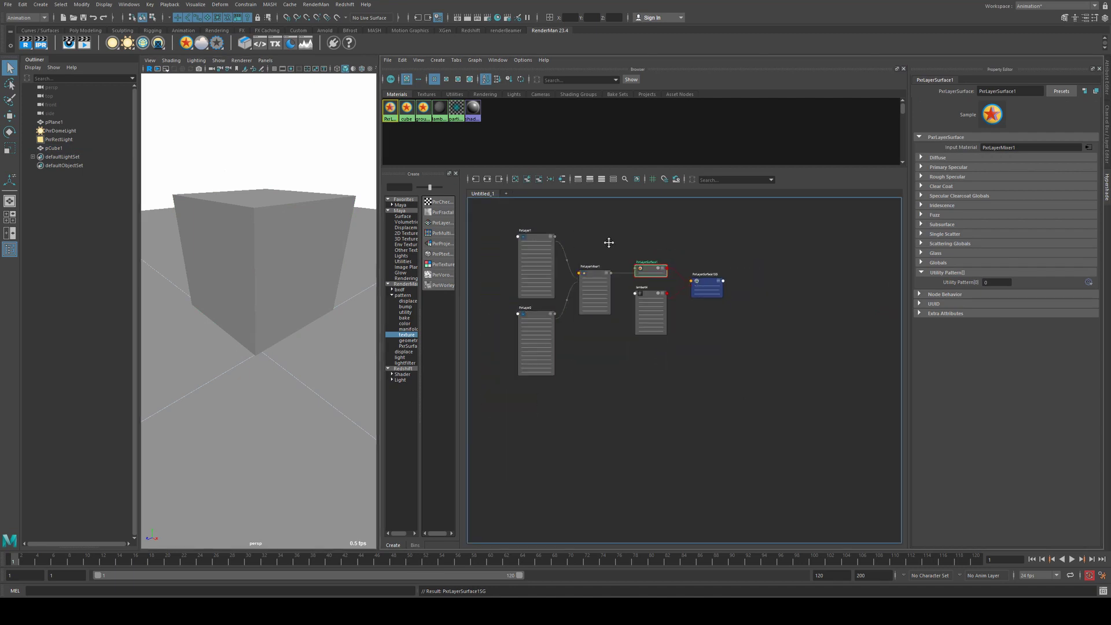
alt+middle_drag(609, 242, 615, 253)
click(542, 254)
scroll(543, 255, up, 3)
double_click(584, 280)
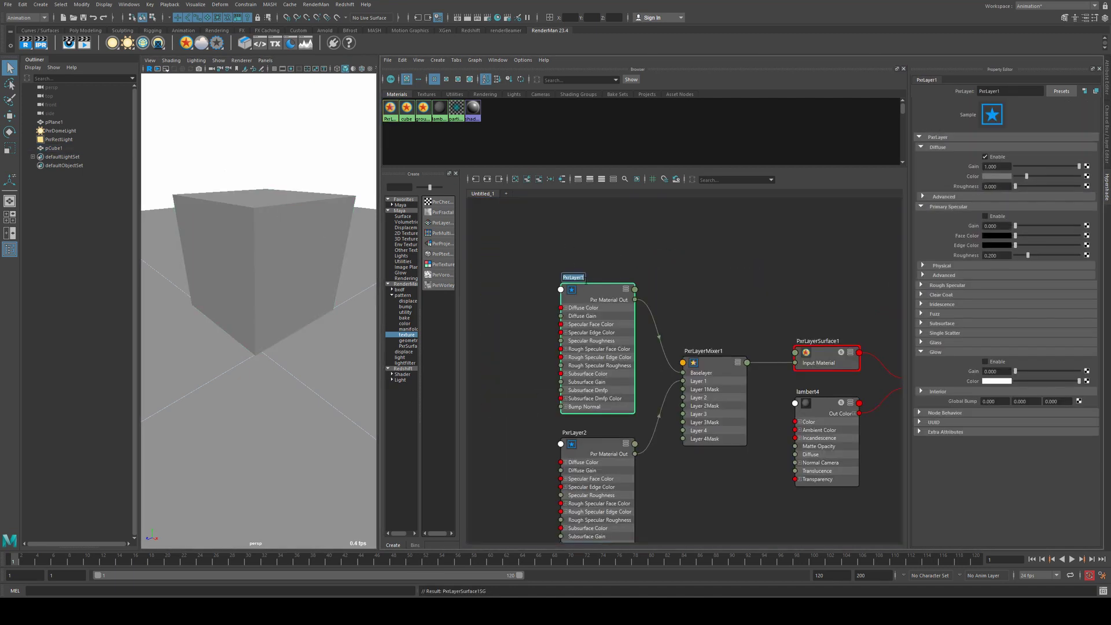
text(base)
key(Return)
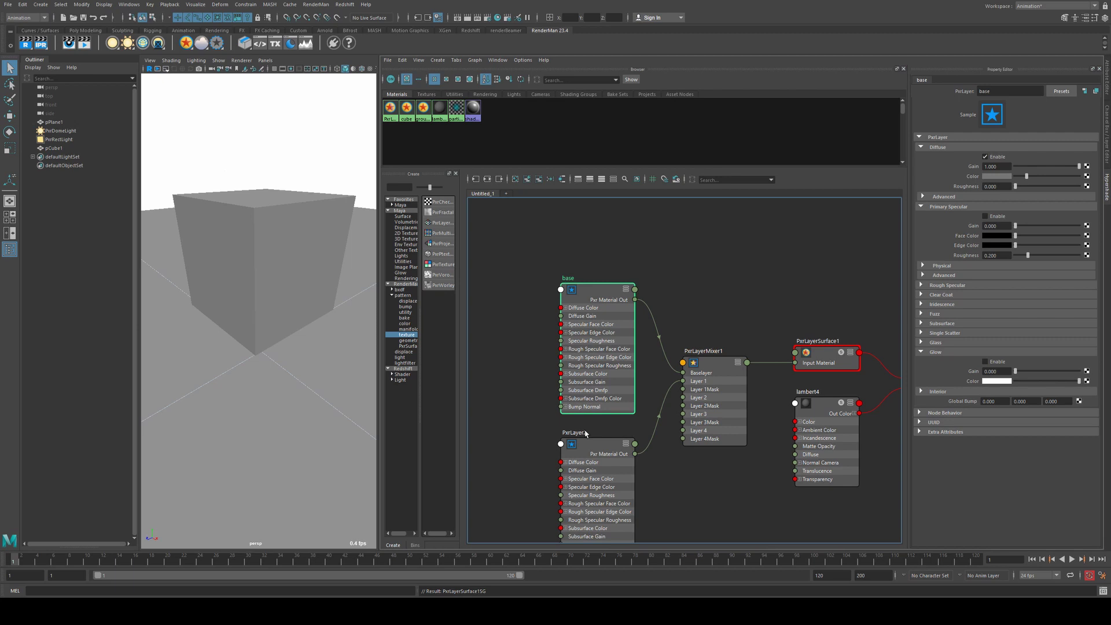
double_click(578, 432)
text(edge)
key(Return)
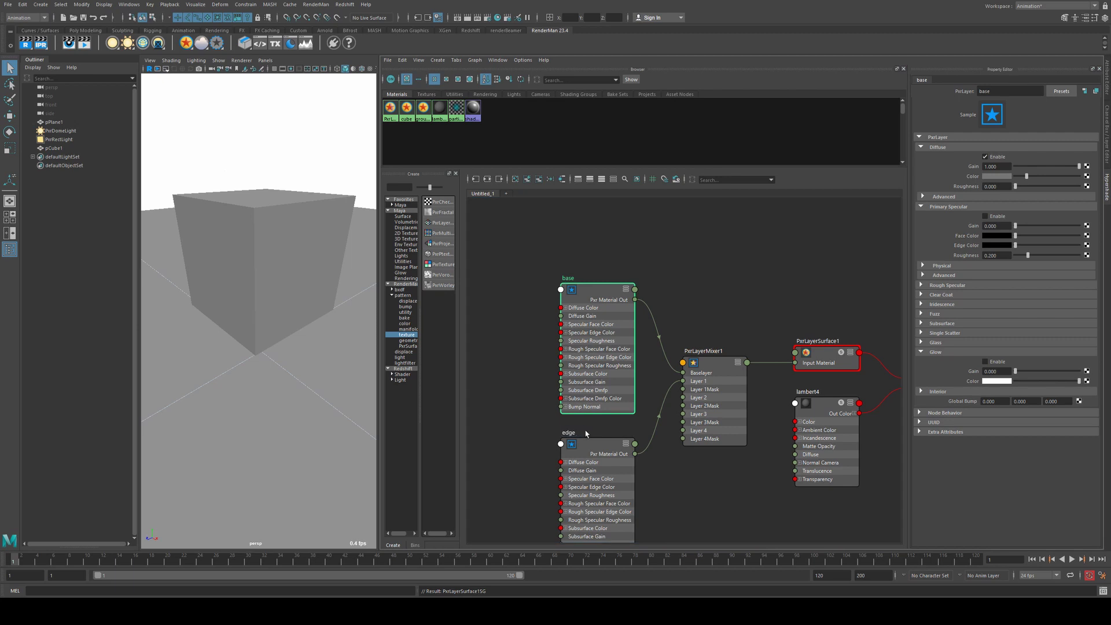
Set the edge layer's diffuse color to red
click(1004, 175)
middle_drag(592, 452, 627, 373)
click(627, 373)
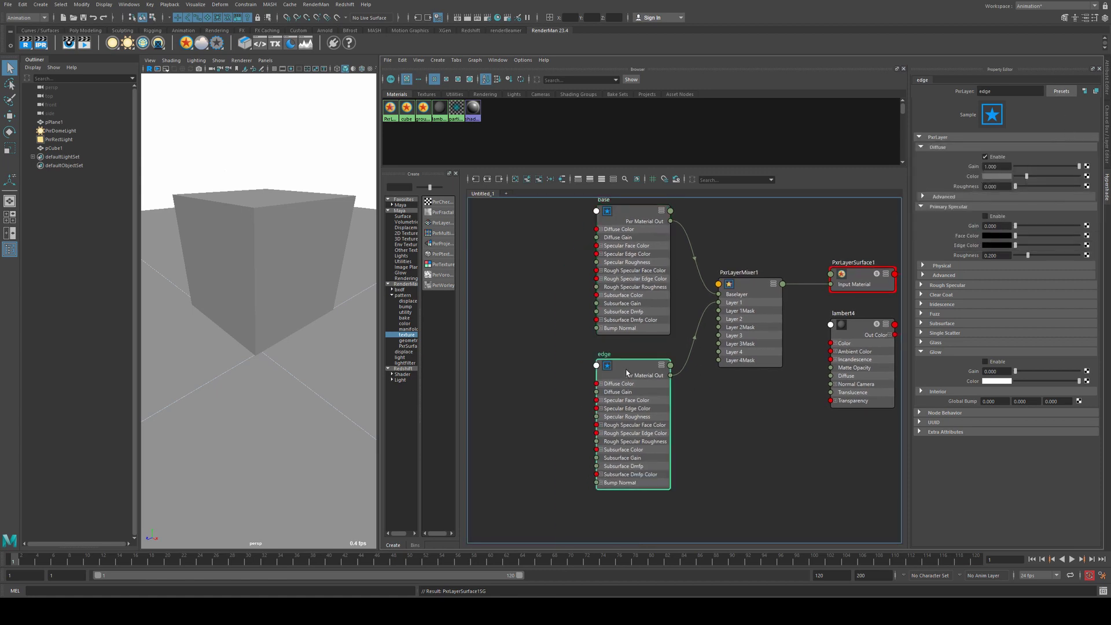
click(991, 178)
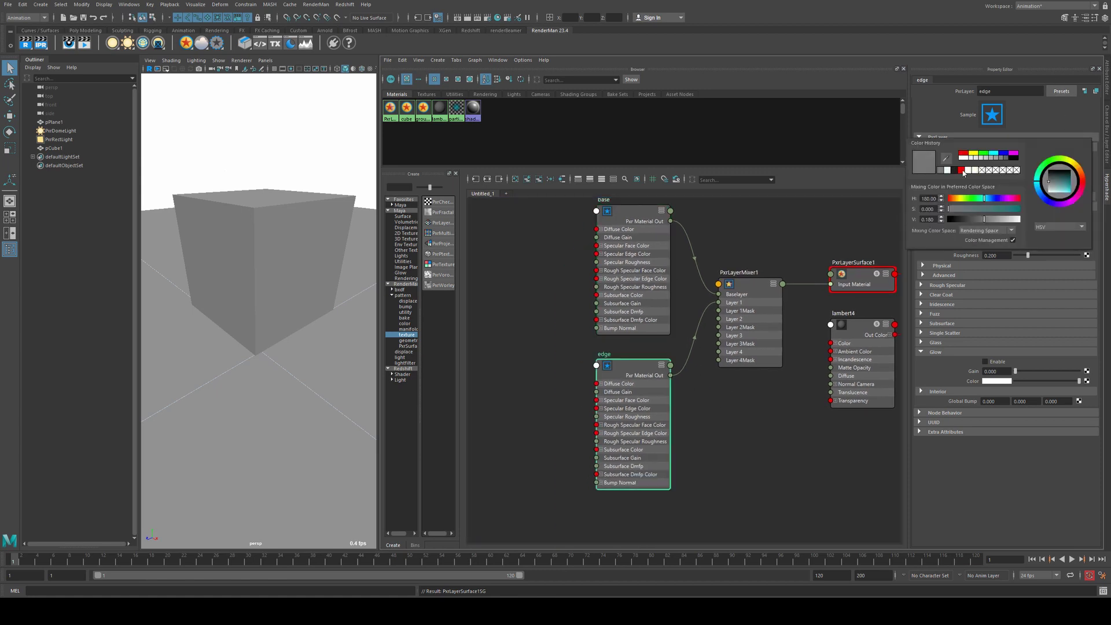
click(960, 170)
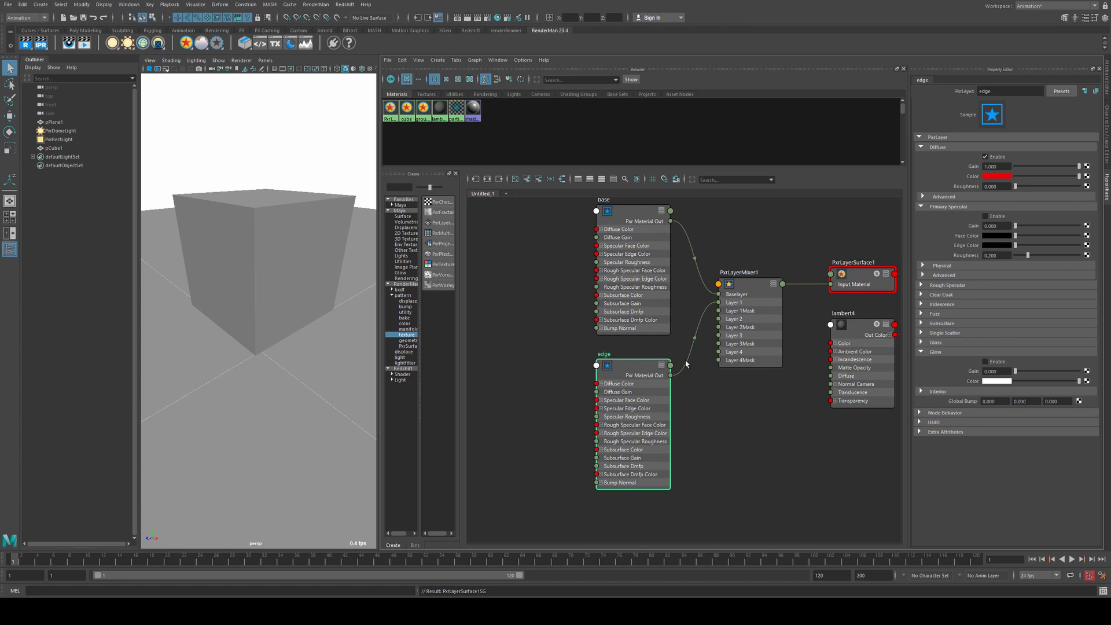
Move the edge layer node away from the mixer and add a PxrCurvature node between them
drag(643, 371, 584, 369)
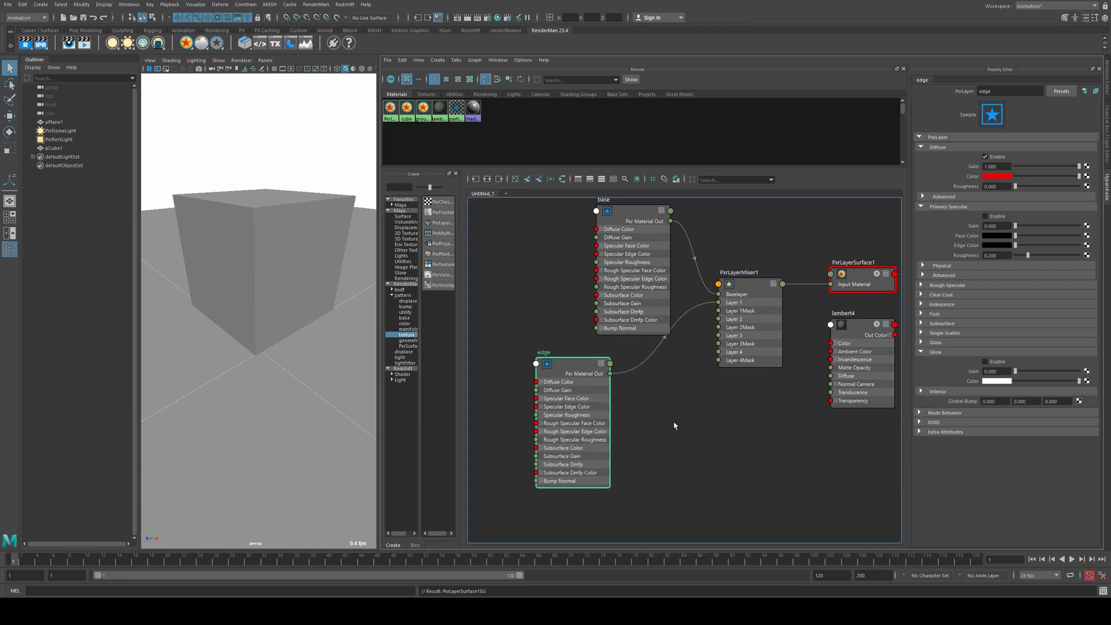
alt+middle_drag(674, 424, 688, 408)
click(683, 453)
key(Tab)
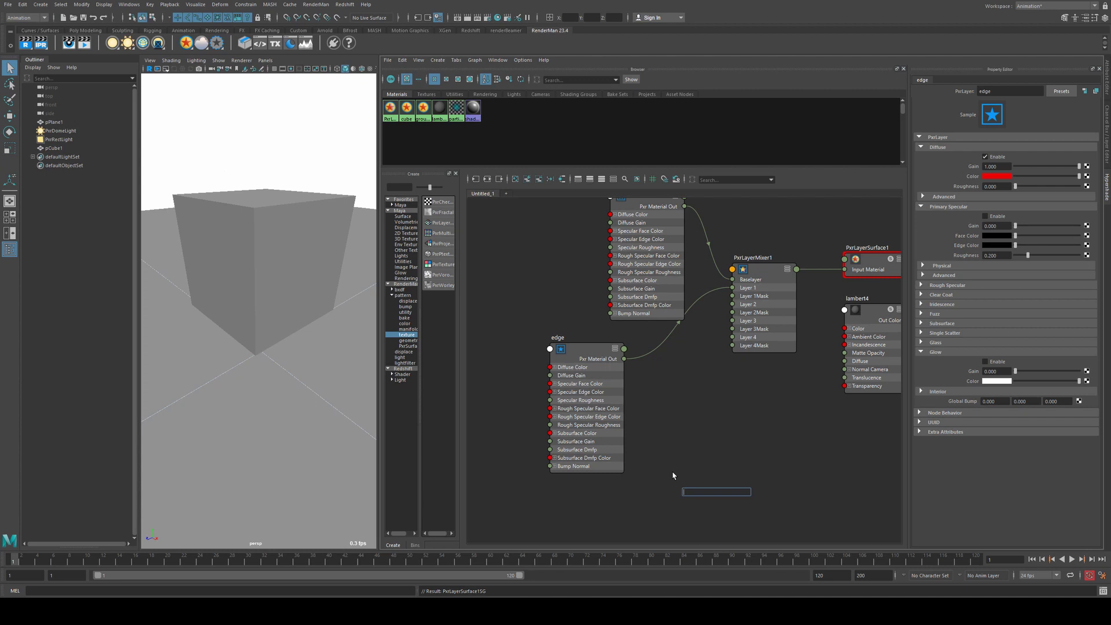
text(cur)
key(Down)
key(Return)
drag(703, 502, 685, 393)
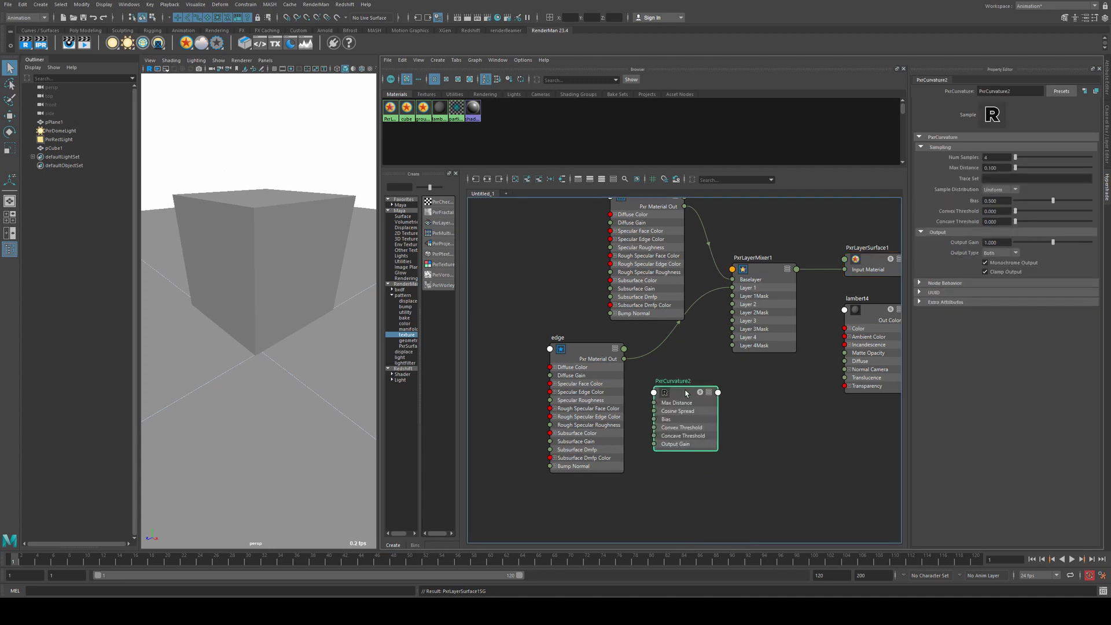
Connect the new PxrCurvature node's Result F output to the PxrLayerMixer's Layer 1 Mask input
key(3)
drag(718, 446, 732, 296)
key(2)
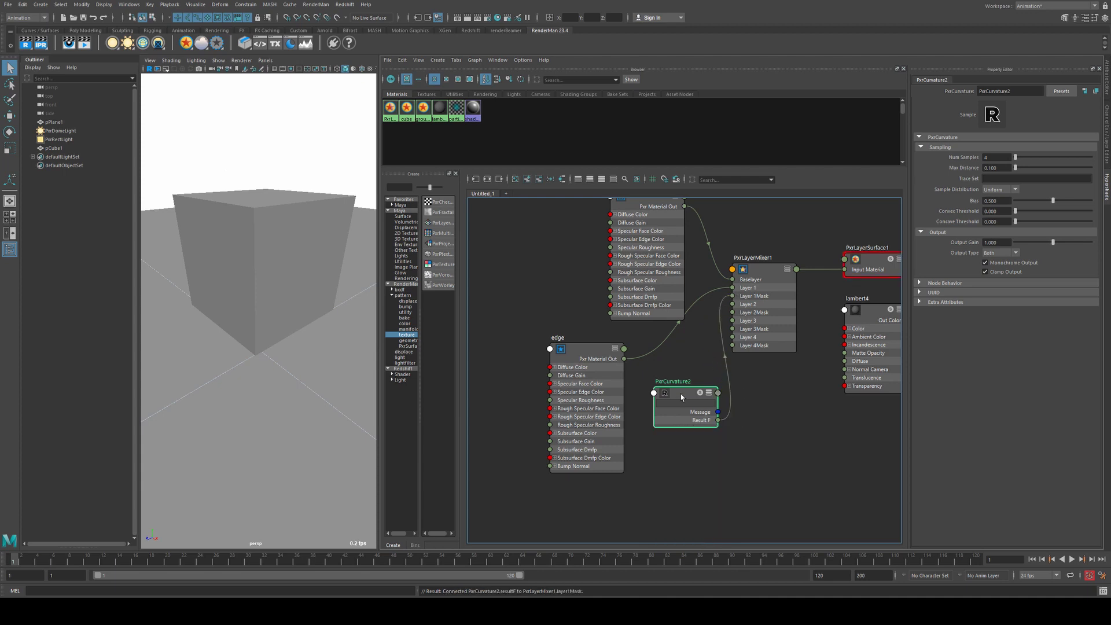
Start the RenderMan viewport render, show the layer mixer's settings and view the cube's edges from above
click(148, 69)
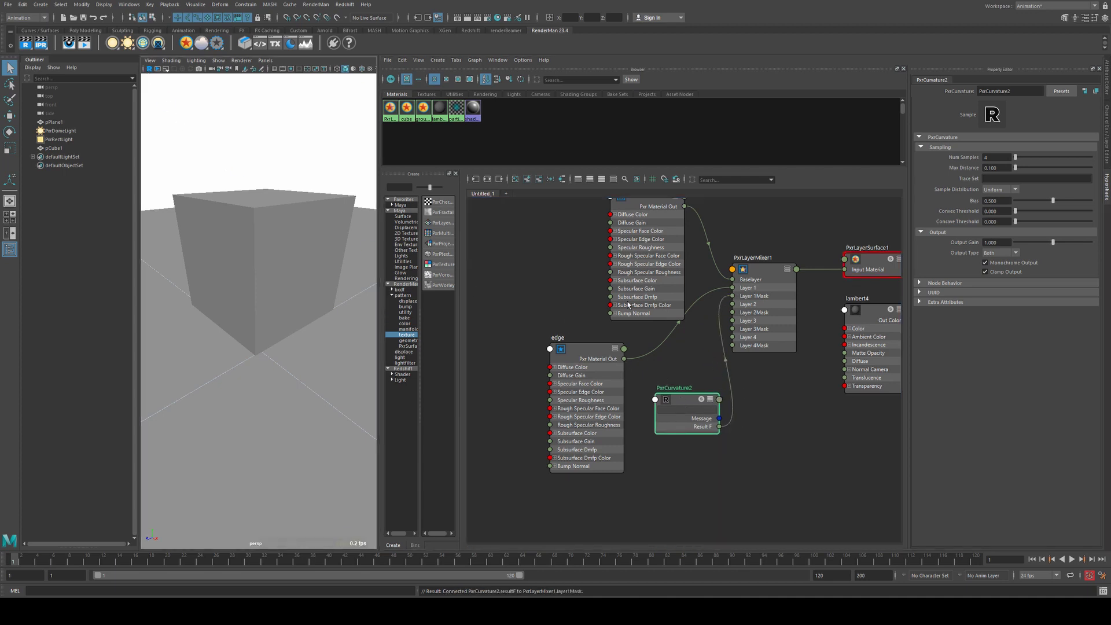
click(744, 260)
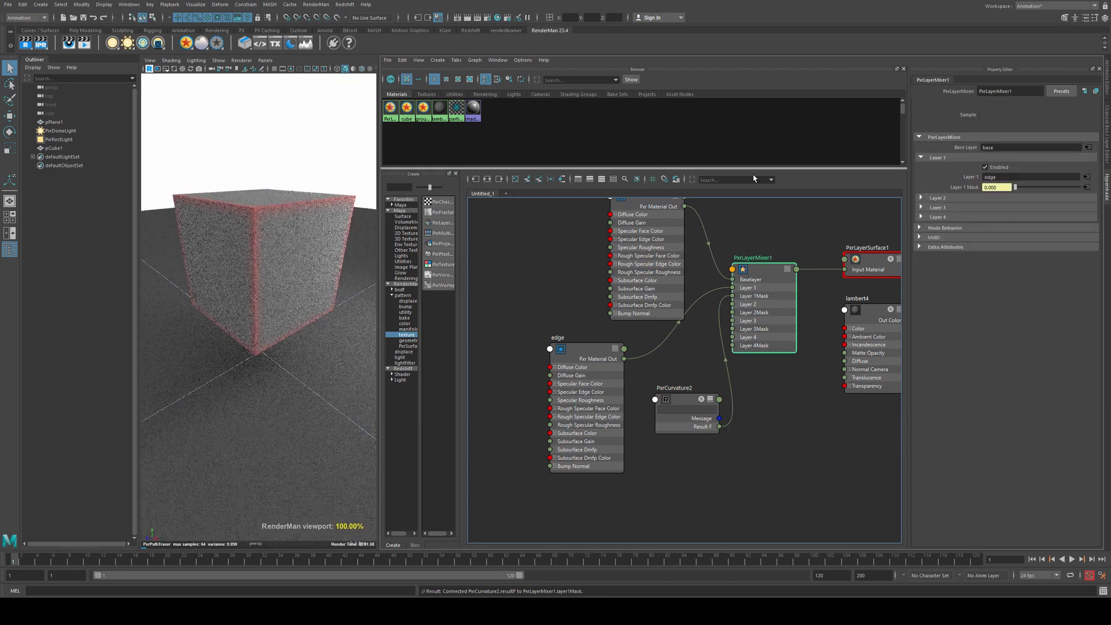
alt+drag(273, 182, 259, 251)
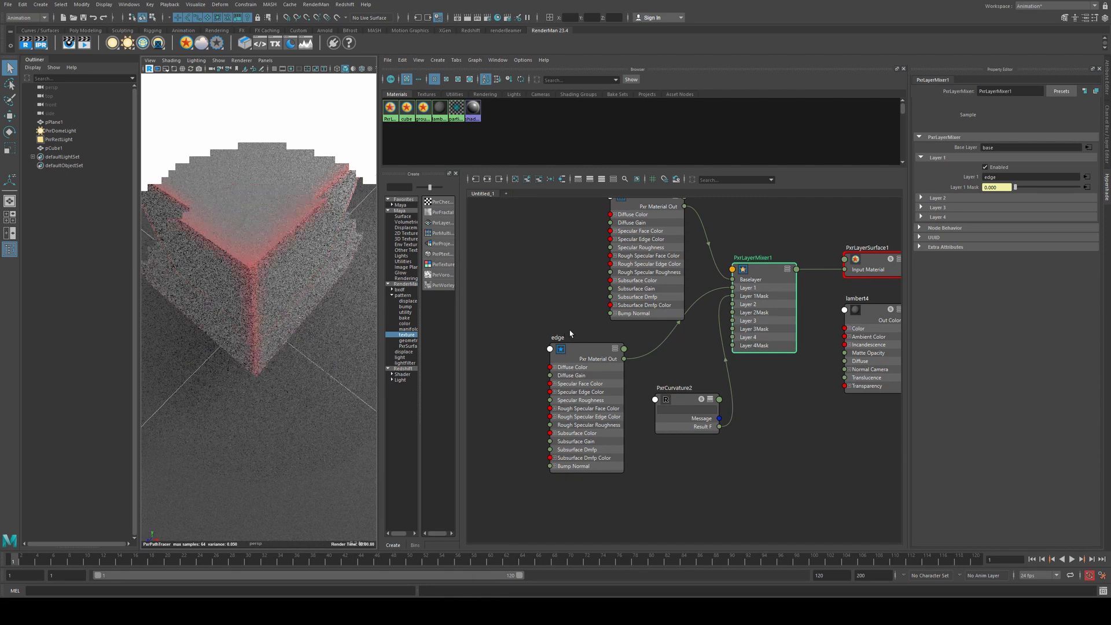
Enable primary specular on the edge layer and set its face color to white
click(592, 359)
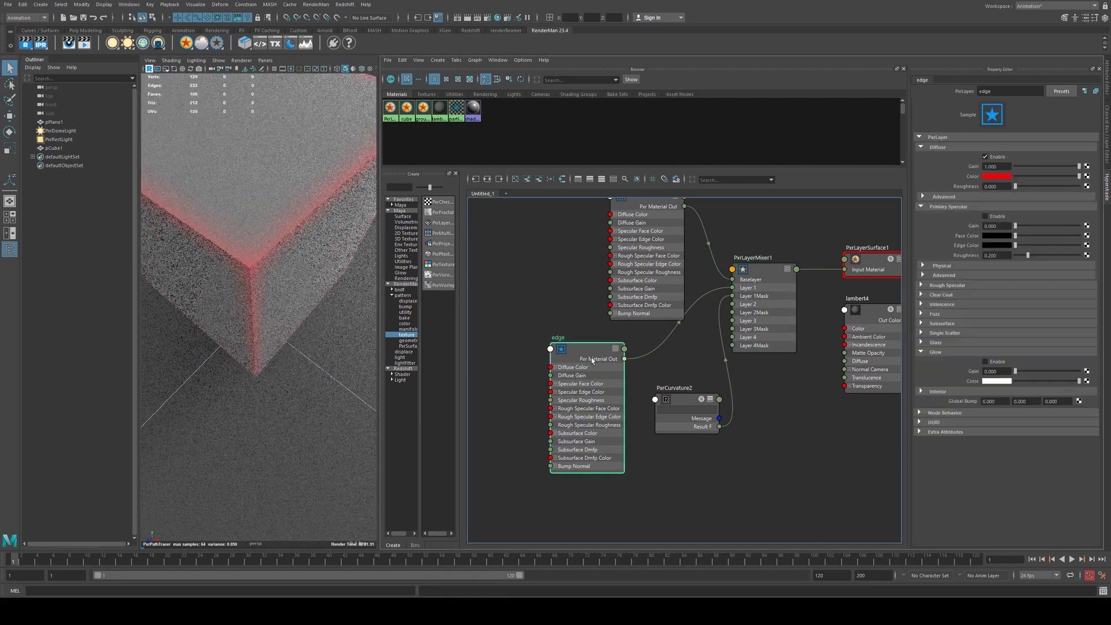
click(985, 216)
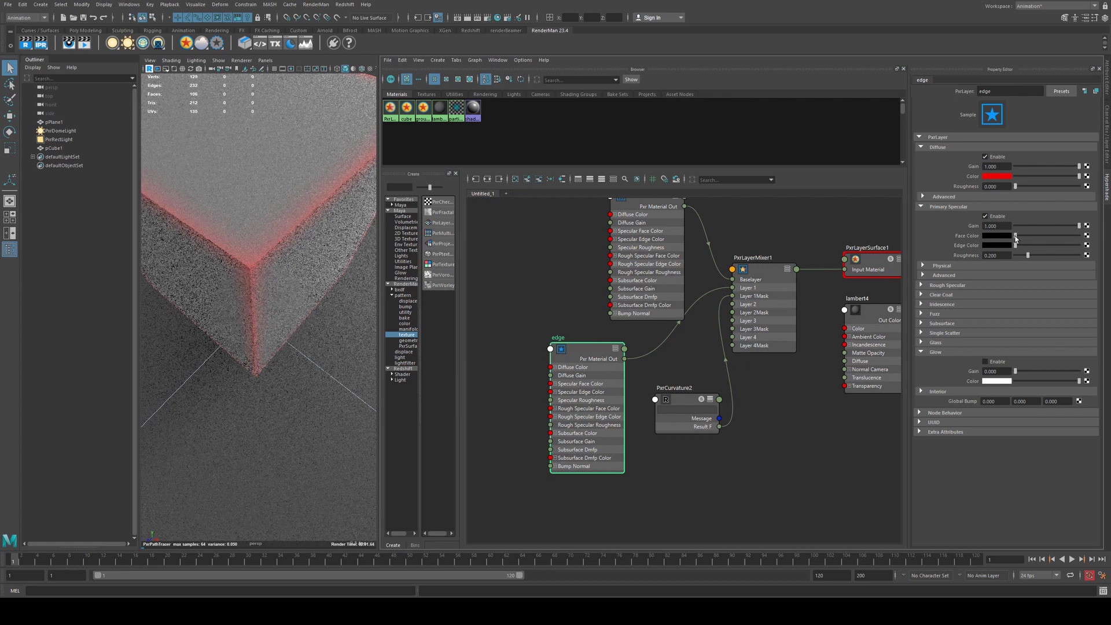
drag(1016, 235, 1078, 235)
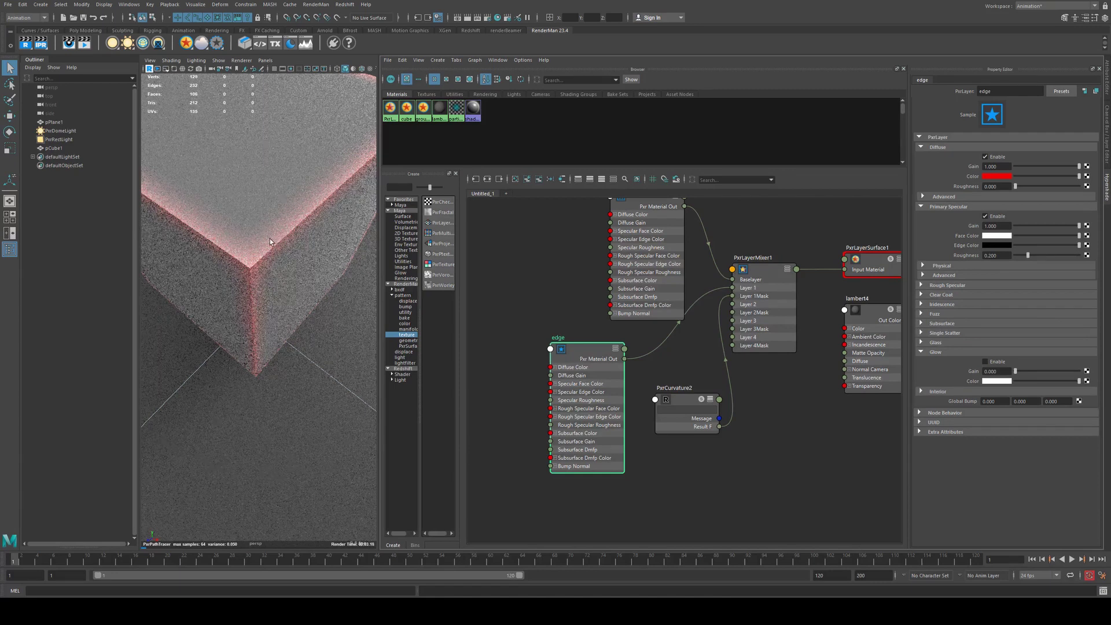
Set the output gain of the PxrCurvature node masking the edge layer to 5 and examine the cube's edges in the render
alt+drag(269, 239, 313, 241)
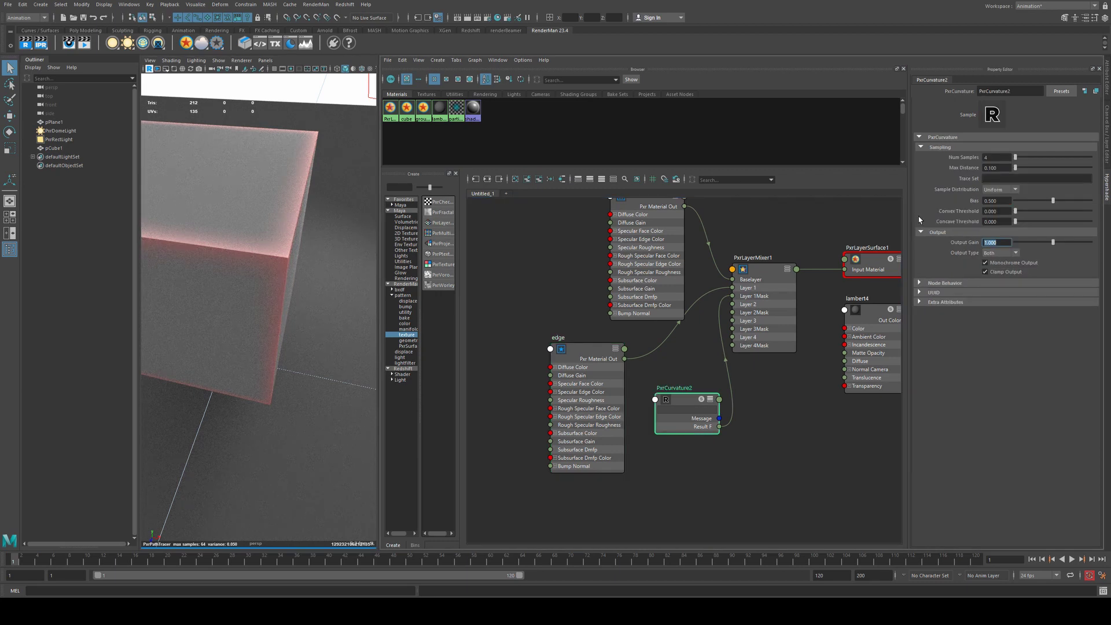
text(5)
key(Return)
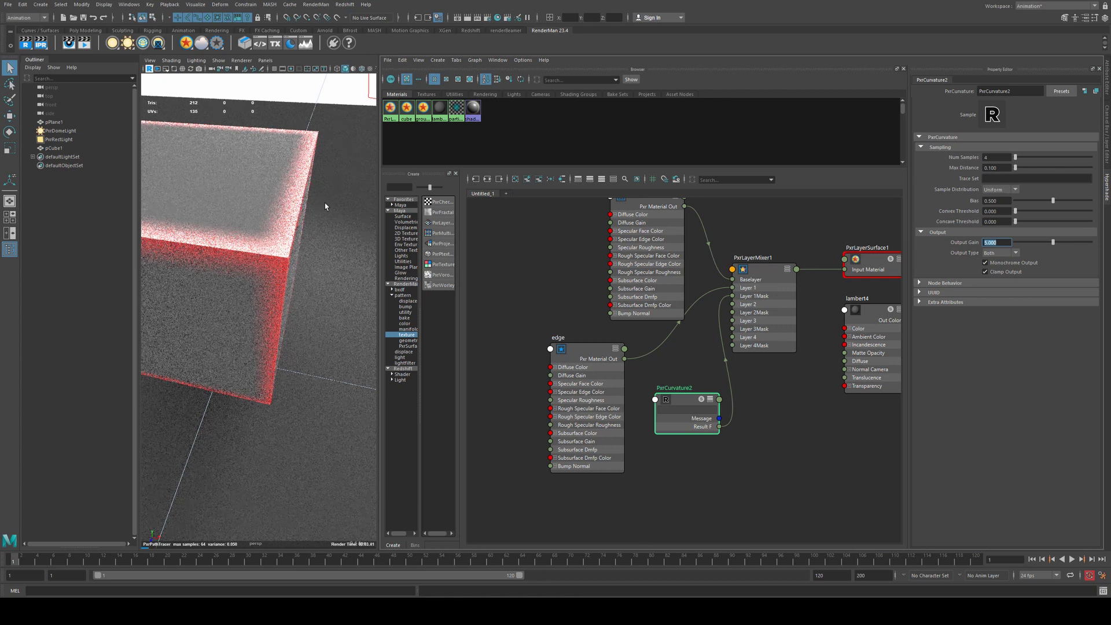
alt+drag(325, 206, 231, 220)
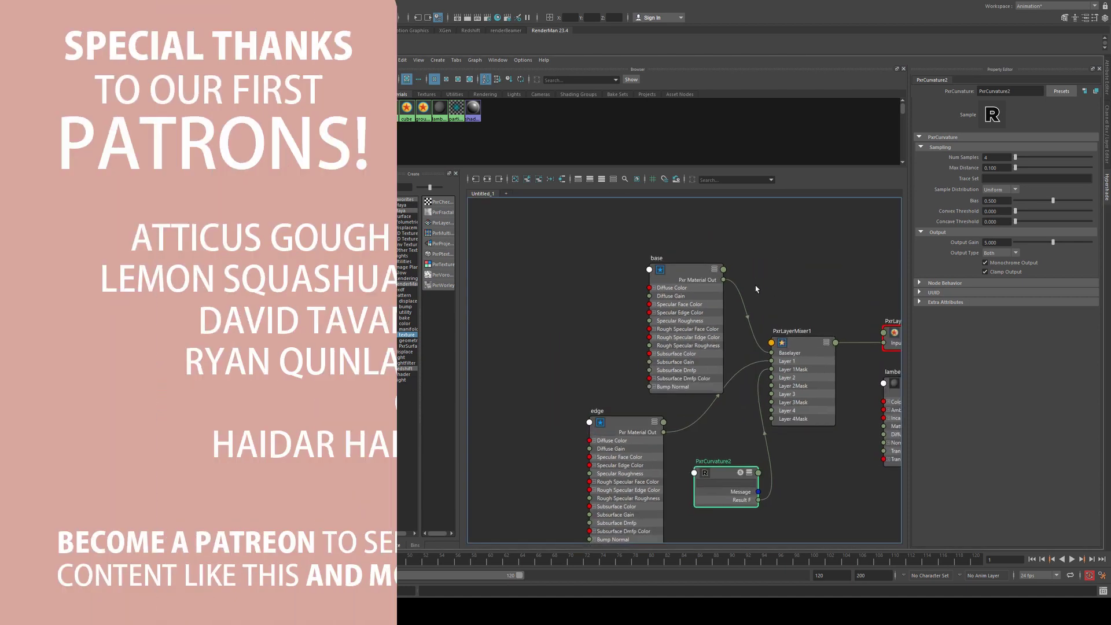